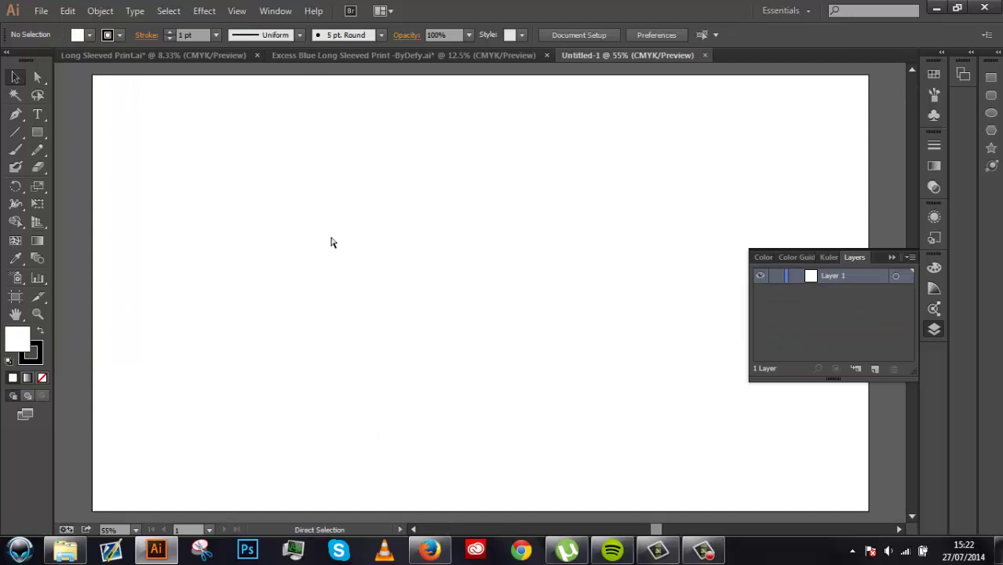
Paste the red jersey side panels into the blank document, scale them down and place them within the artboard's left half.
{"action": "key", "text": "ctrl+v"}
{"action": "key", "text": "ctrl+minus"}
{"action": "key", "text": "ctrl+minus"}
{"action": "key", "text": "v"}
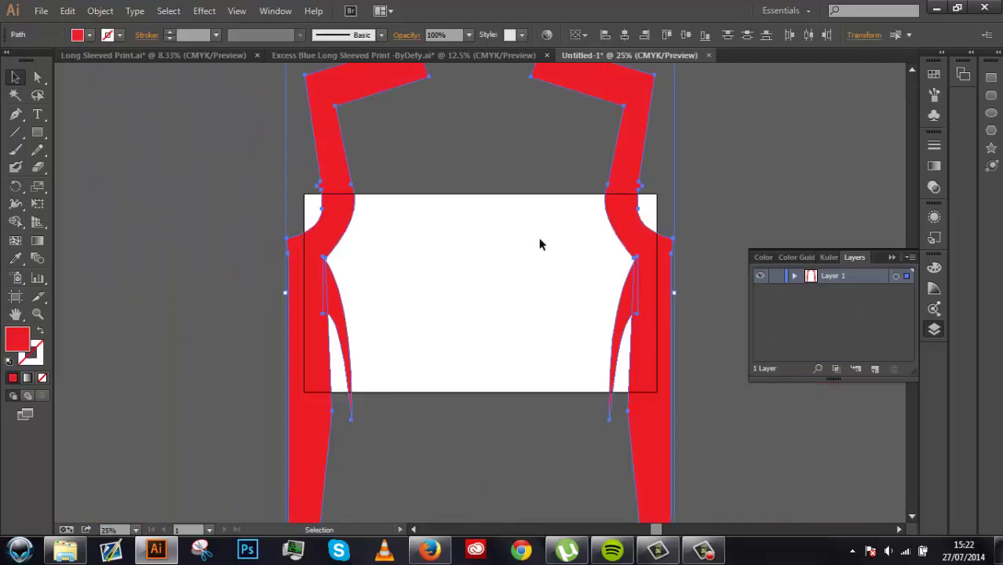
{"action": "key", "text": "ctrl+minus"}
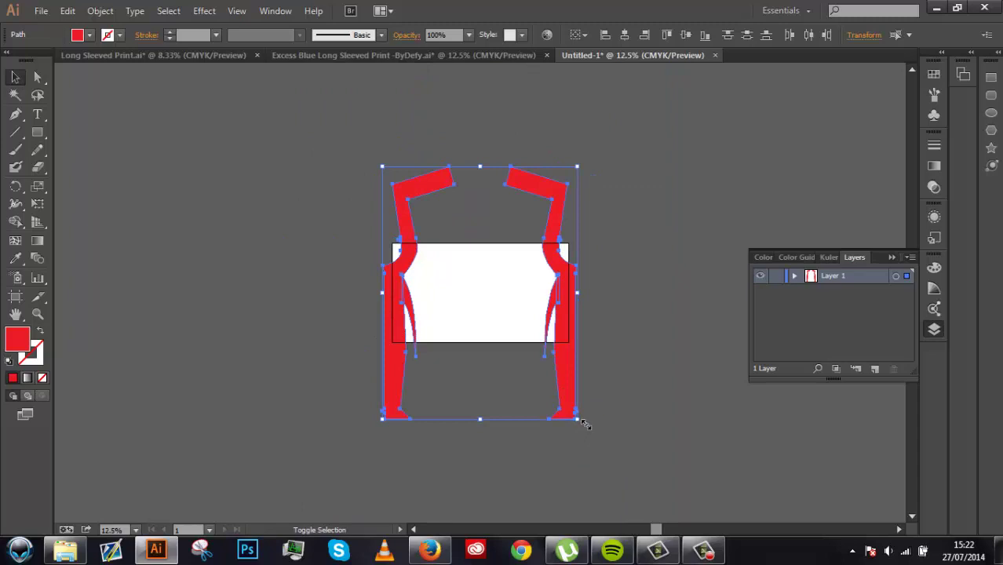
{"action": "left_click_drag", "start_coordinate": [583, 424], "coordinate": [428, 218]}
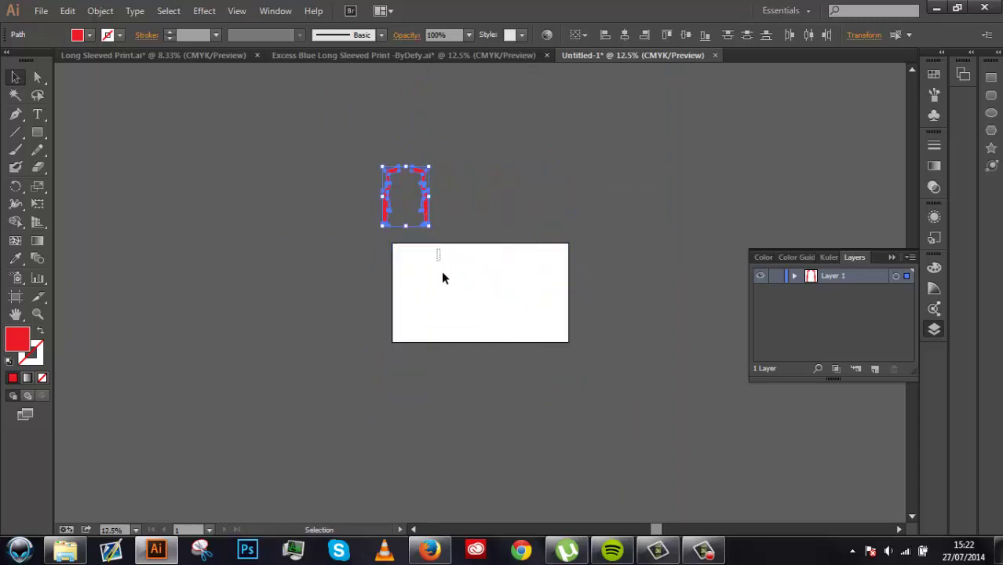
{"action": "left_click", "coordinate": [442, 277]}
{"action": "left_click_drag", "start_coordinate": [304, 128], "coordinate": [458, 315]}
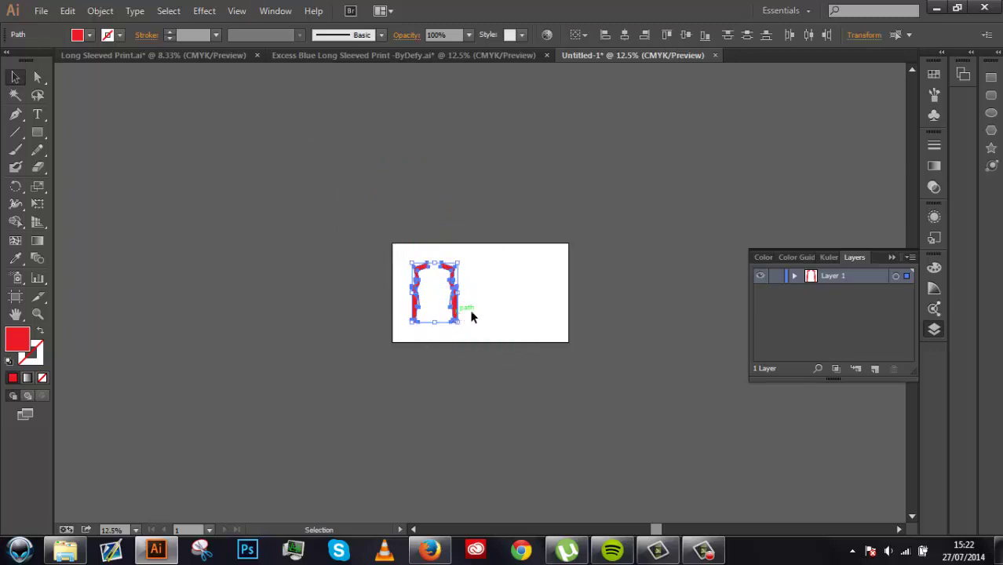
{"action": "left_click", "coordinate": [487, 325]}
{"action": "key", "text": "ctrl+equal"}
{"action": "key", "text": "ctrl+equal"}
{"action": "key", "text": "ctrl+equal"}
{"action": "key", "text": "ctrl+equal"}
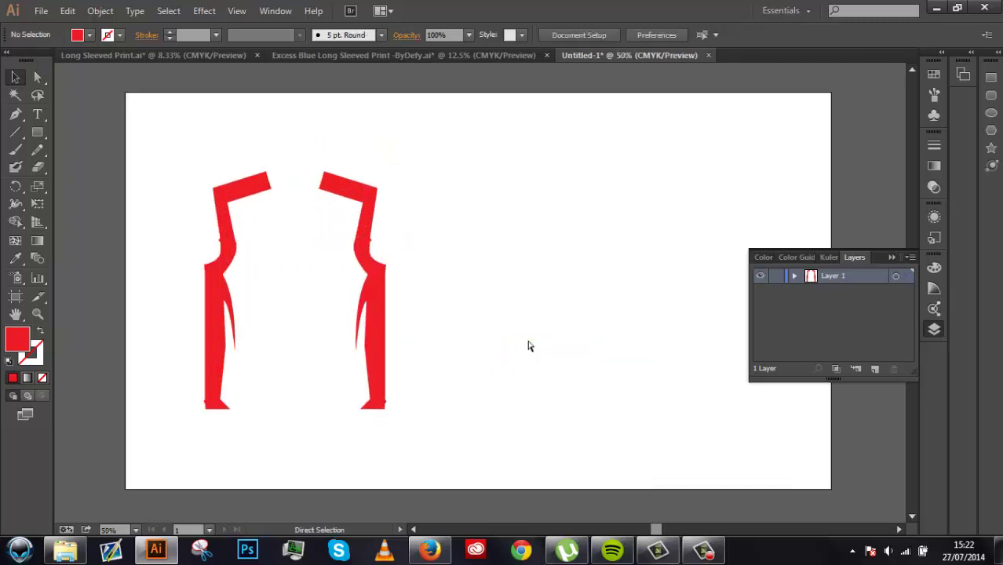
Move the red side panels to the artboard's right half, collapsing the Layers panel out of the way.
{"action": "left_click_drag", "start_coordinate": [557, 445], "coordinate": [93, 116]}
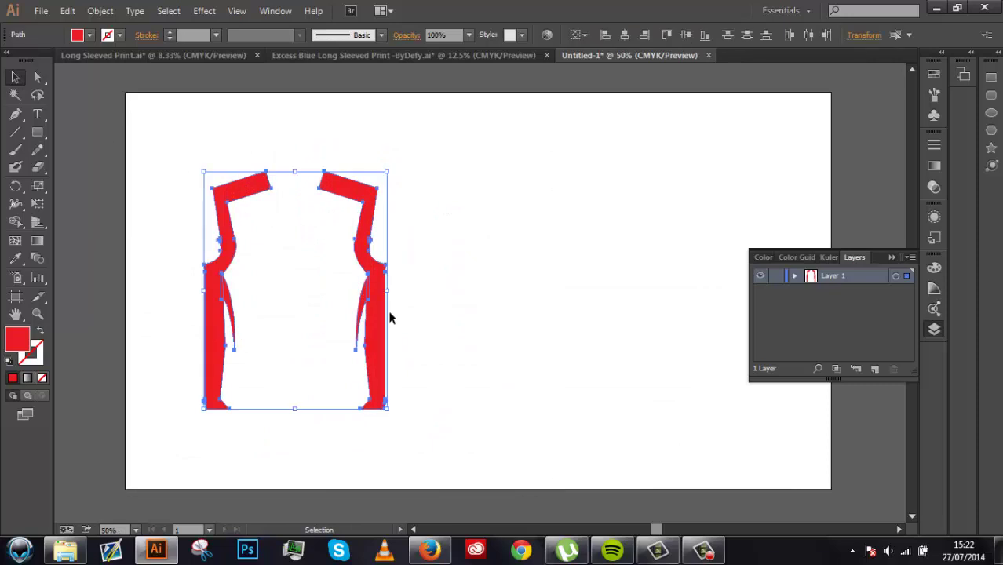
{"action": "left_click_drag", "start_coordinate": [384, 325], "coordinate": [758, 327]}
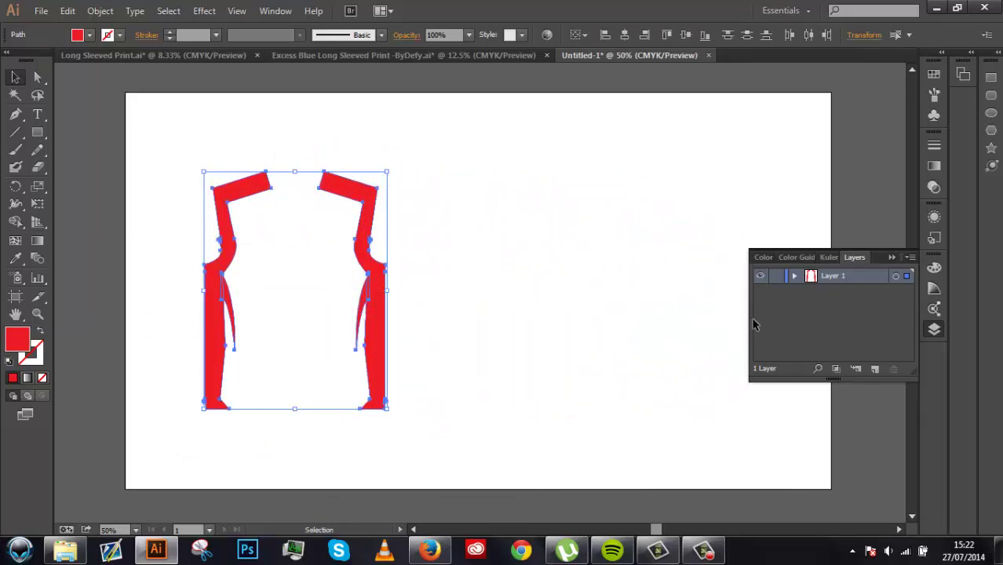
{"action": "left_click", "coordinate": [895, 257]}
{"action": "left_click_drag", "start_coordinate": [380, 333], "coordinate": [769, 344]}
{"action": "left_click", "coordinate": [813, 329]}
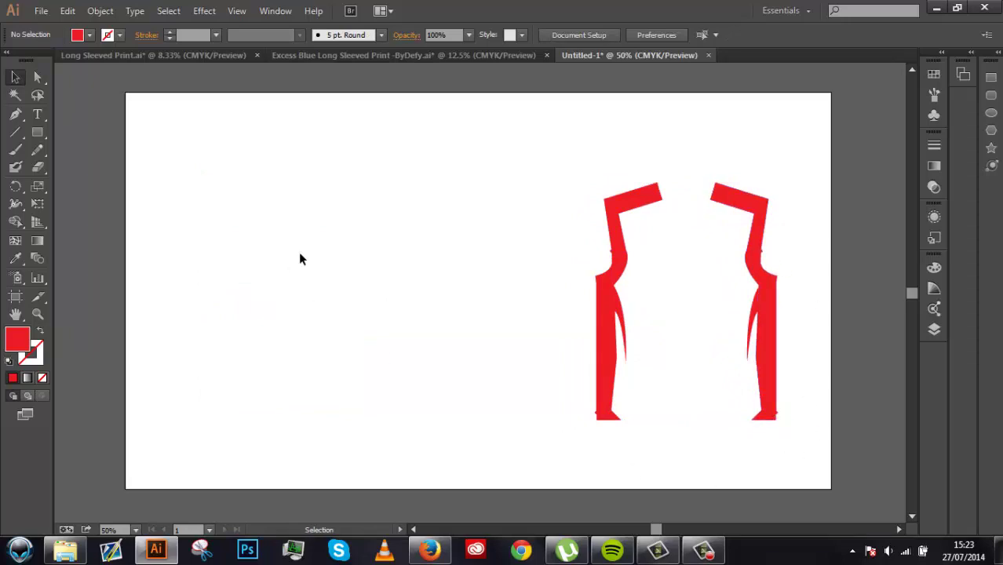
Switch to Windows Explorer and open the Blitz folder in the Pictures library.
{"action": "left_click", "coordinate": [65, 551]}
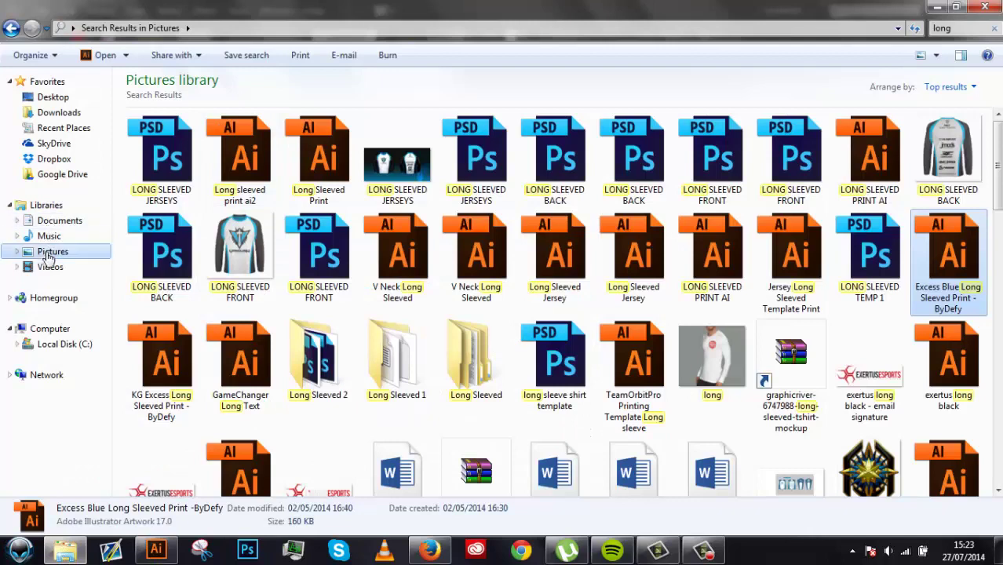
{"action": "left_click", "coordinate": [48, 256]}
{"action": "left_click", "coordinate": [458, 239]}
{"action": "key", "text": "b"}
{"action": "key", "text": "l"}
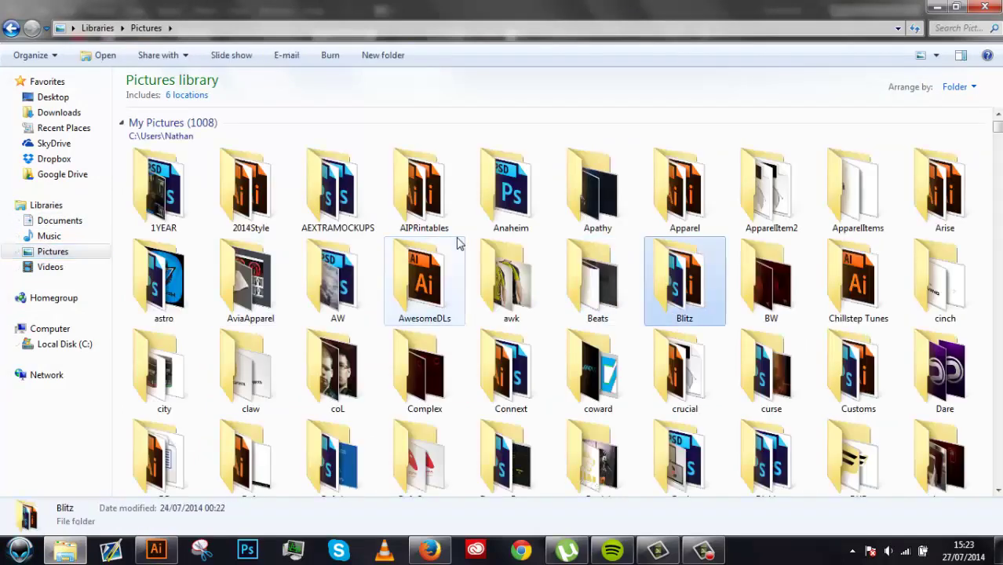
{"action": "double_click", "coordinate": [680, 272]}
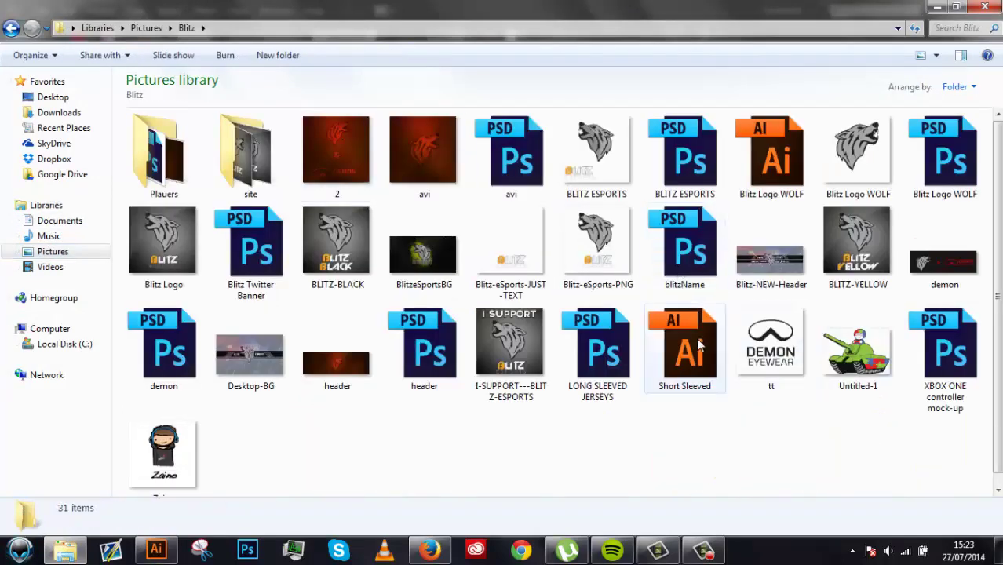
Open the Short Sleeved Illustrator file despite its missing fonts and show it in a maximized window.
{"action": "double_click", "coordinate": [698, 345]}
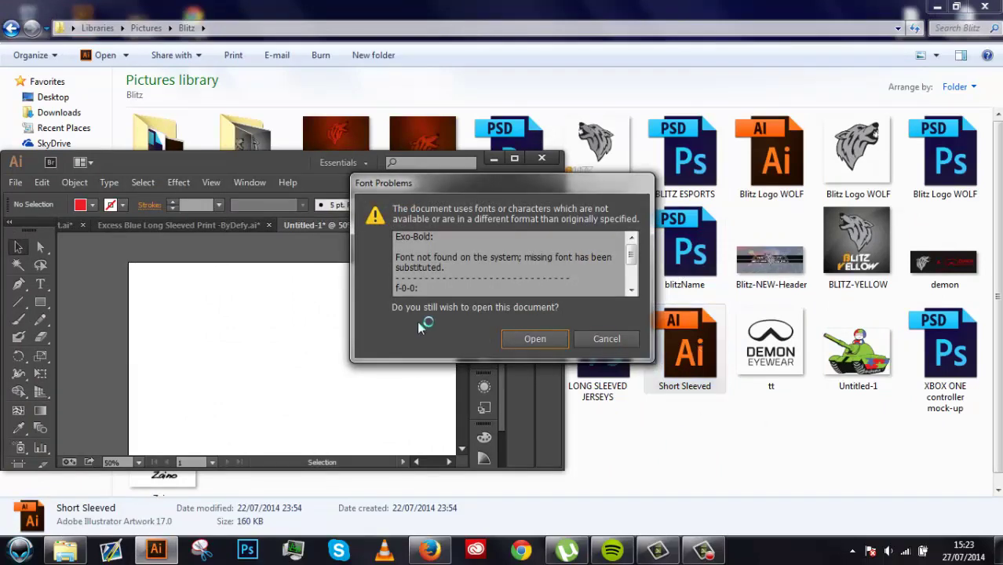
{"action": "left_click", "coordinate": [520, 338]}
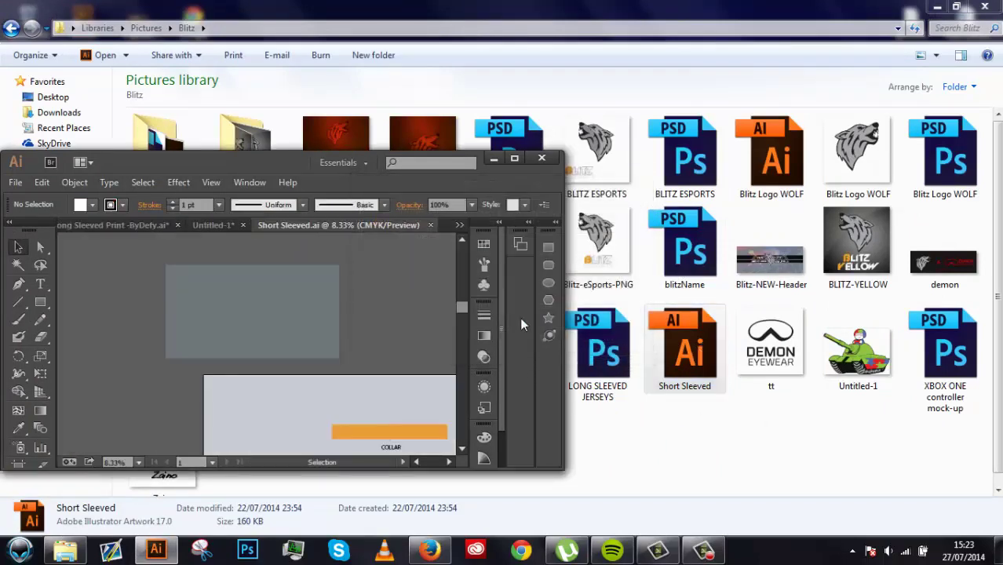
{"action": "left_click", "coordinate": [516, 159]}
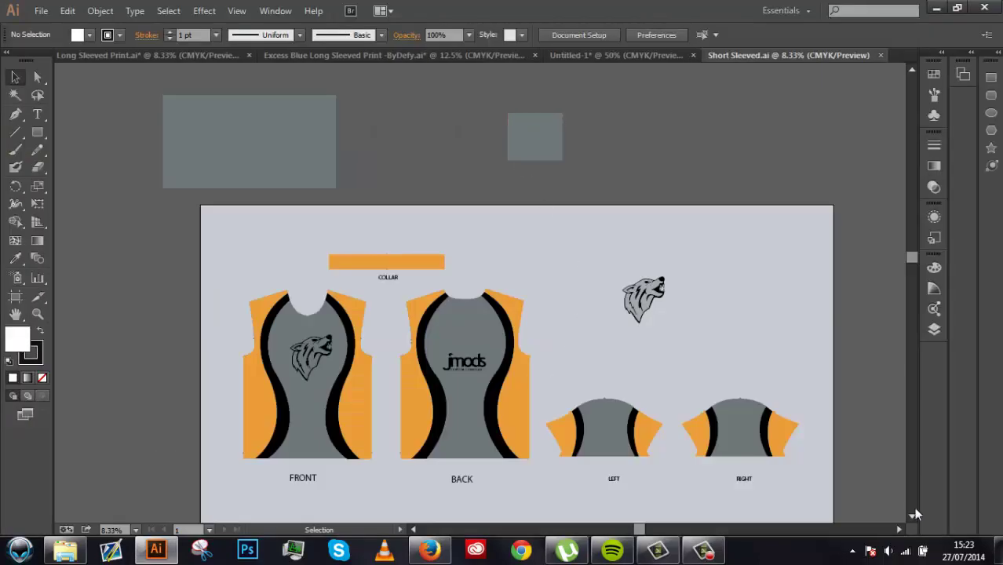
{"action": "left_click", "coordinate": [912, 515]}
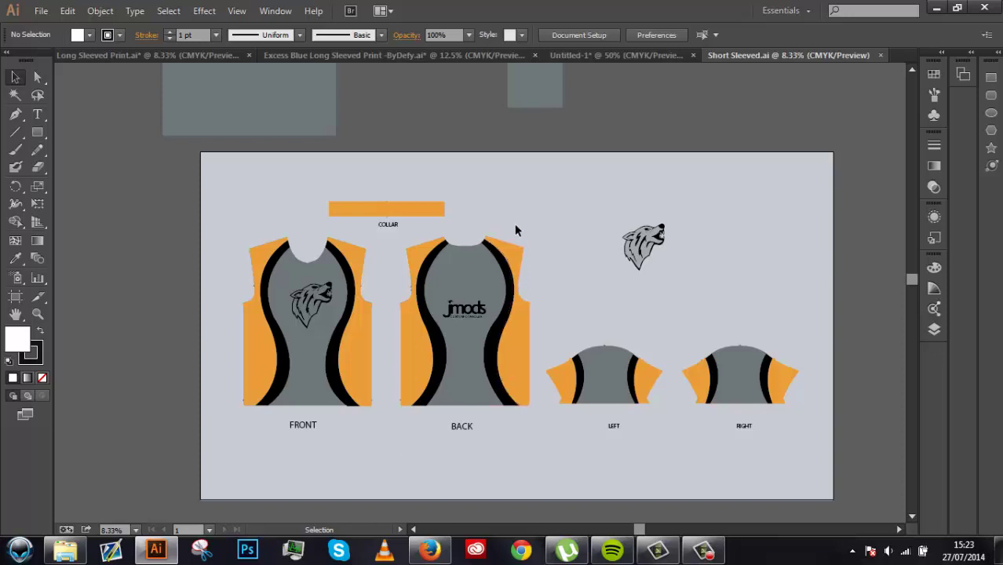
{"action": "left_click", "coordinate": [479, 310]}
{"action": "left_click", "coordinate": [549, 436]}
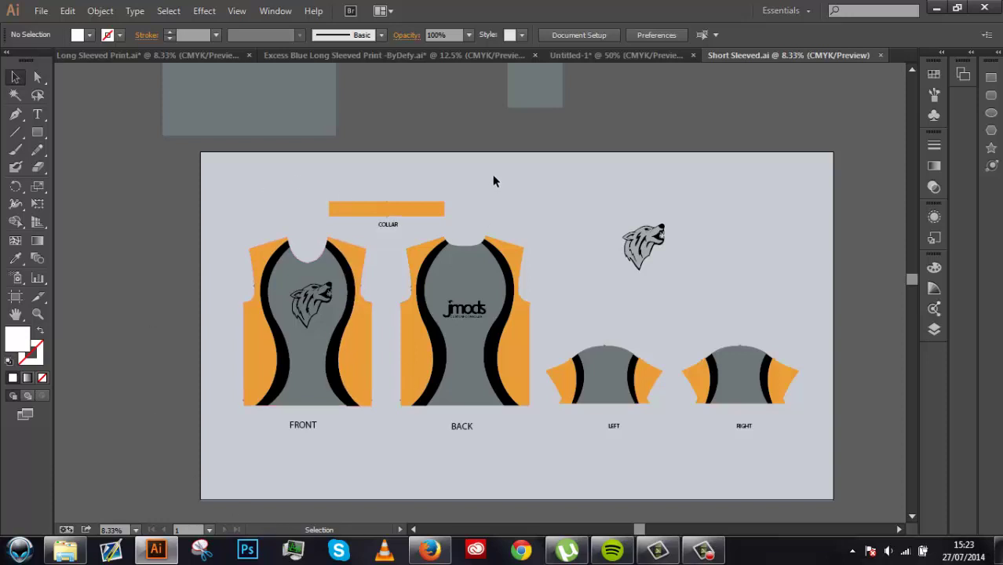
{"action": "left_click", "coordinate": [637, 56]}
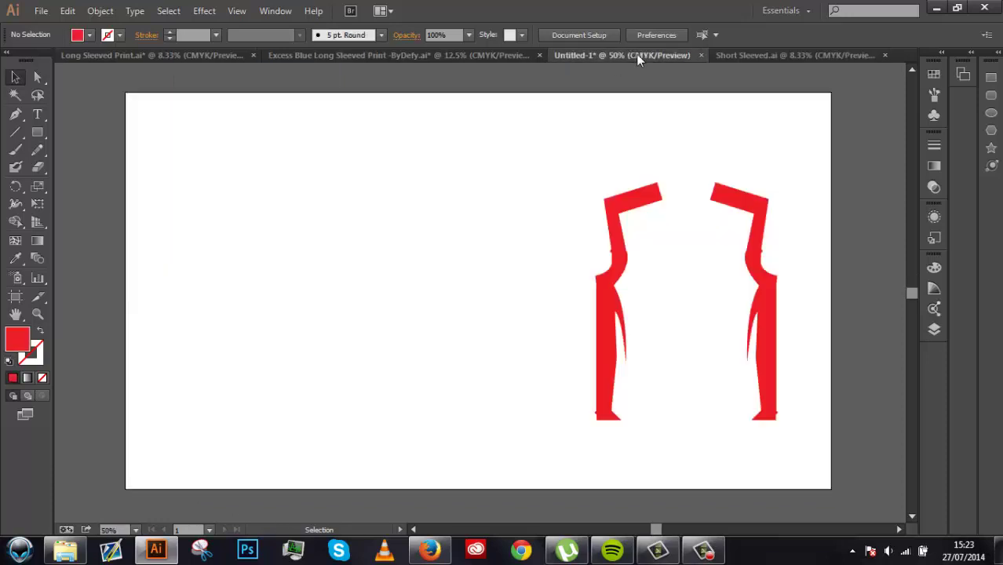
{"action": "left_click", "coordinate": [758, 55]}
Select the two black stripes and the body shape of the FRONT jersey and copy them in place.
{"action": "left_click", "coordinate": [335, 338]}
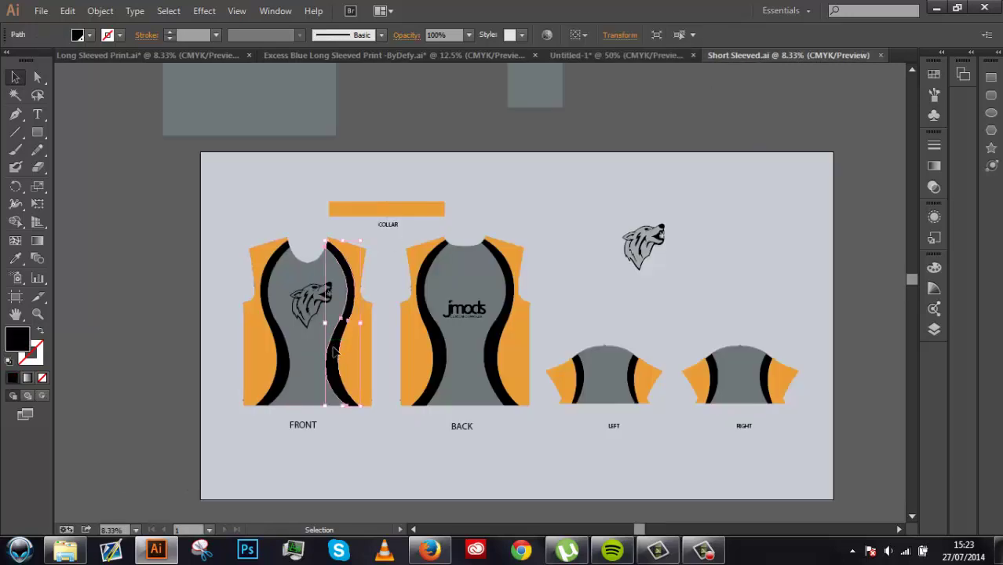
{"action": "left_click", "coordinate": [267, 369], "text": "shift"}
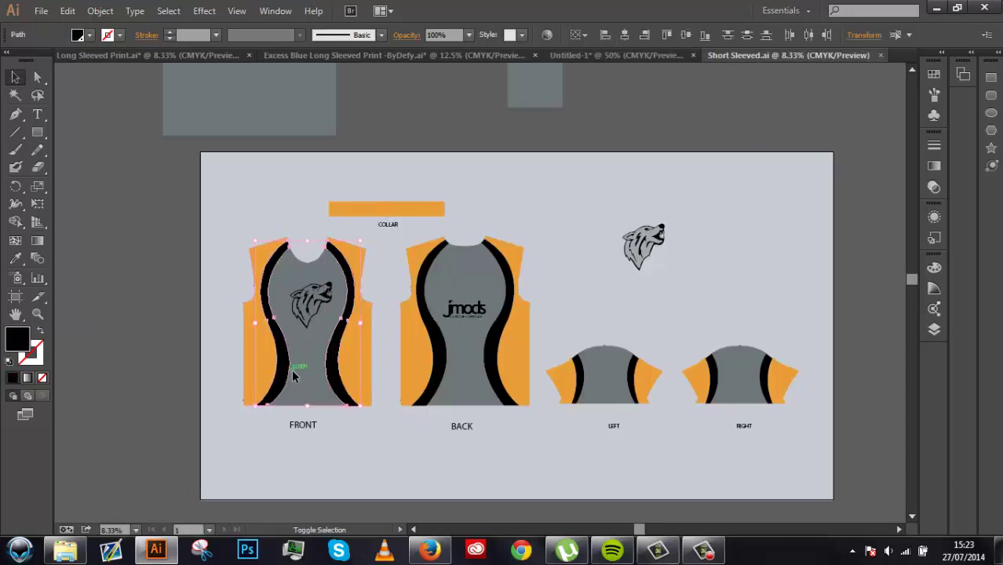
{"action": "left_click", "coordinate": [296, 370], "text": "shift"}
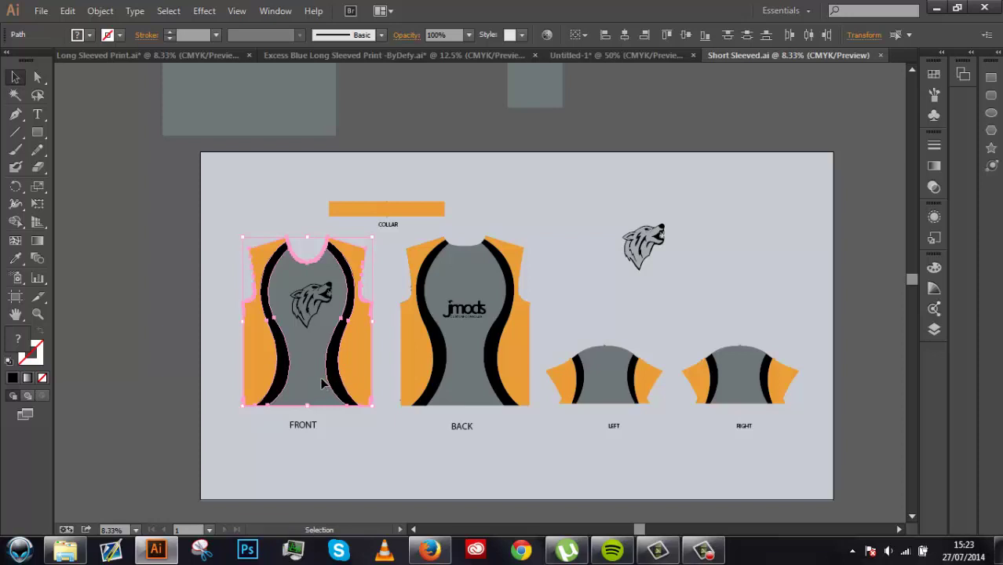
{"action": "key", "text": "ctrl+x"}
{"action": "key", "text": "ctrl+f"}
{"action": "left_click", "coordinate": [646, 54]}
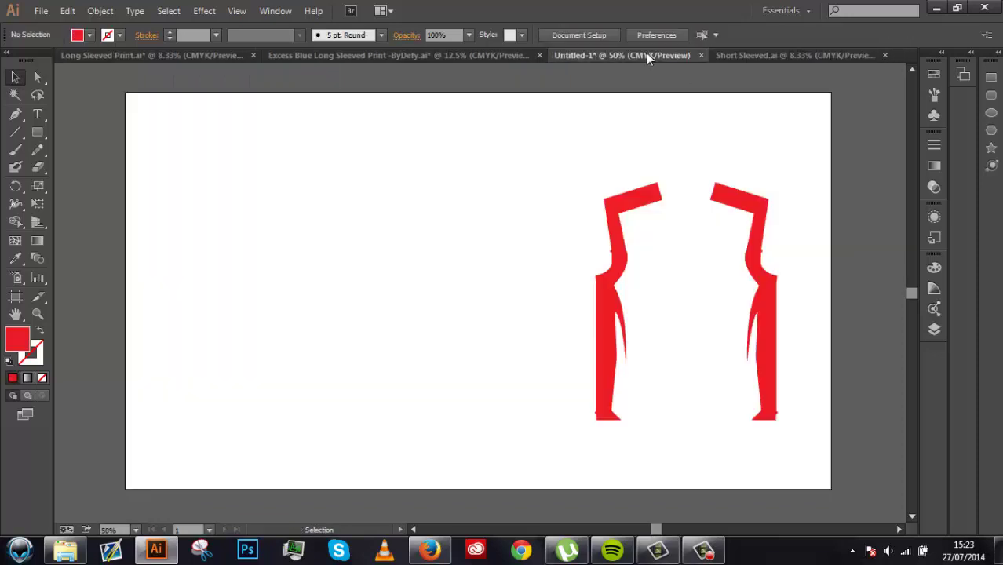
{"action": "key", "text": "ctrl+v"}
{"action": "key", "text": "ctrl+minus"}
{"action": "key", "text": "ctrl+minus"}
{"action": "key", "text": "ctrl+minus"}
{"action": "key", "text": "ctrl+minus"}
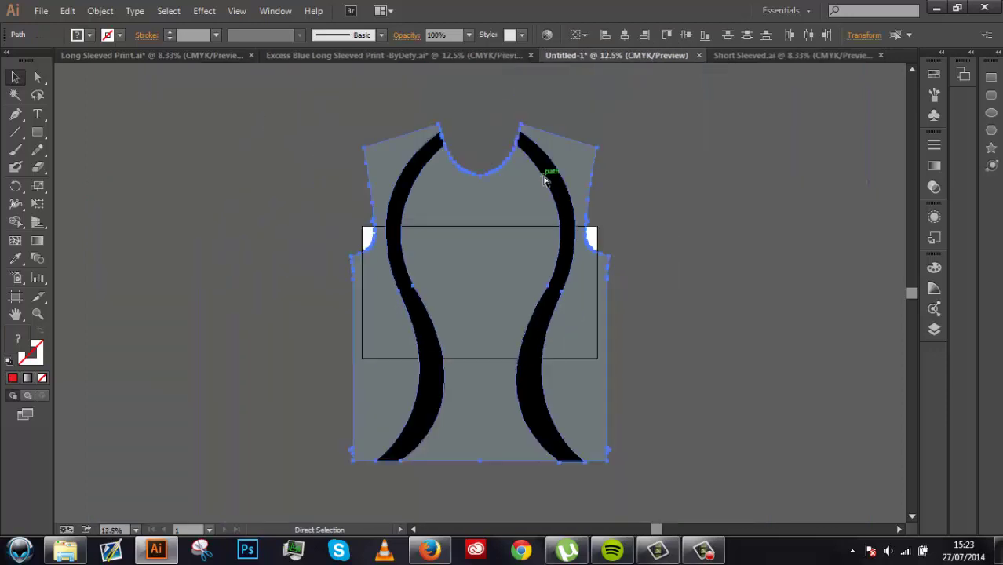
{"action": "left_click_drag", "start_coordinate": [585, 172], "coordinate": [460, 329]}
{"action": "key", "text": "Delete"}
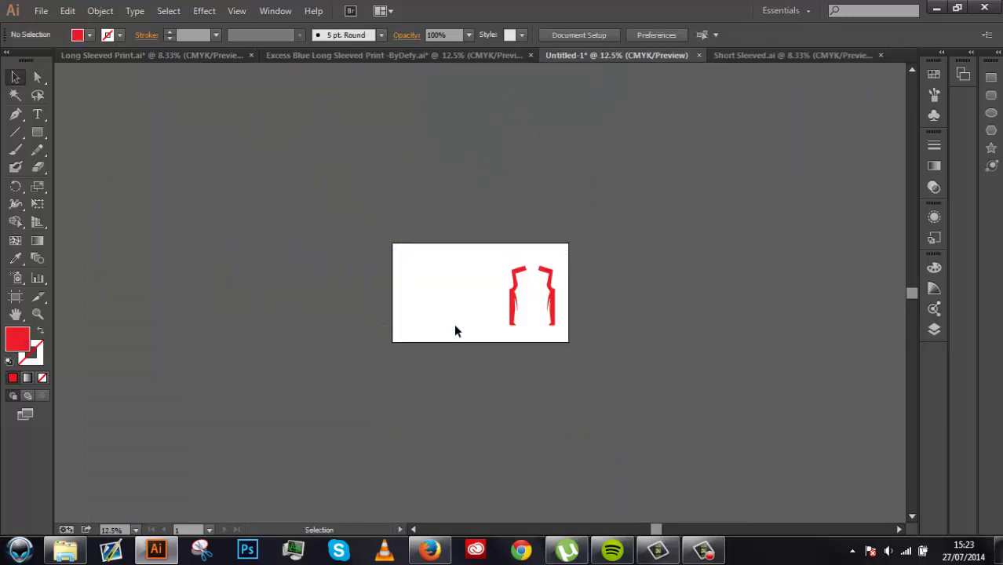
Copy the FRONT jersey's orange side panels and black stripes, without the grey body, from Short Sleeved.ai into Untitled-1.
{"action": "left_click", "coordinate": [724, 54]}
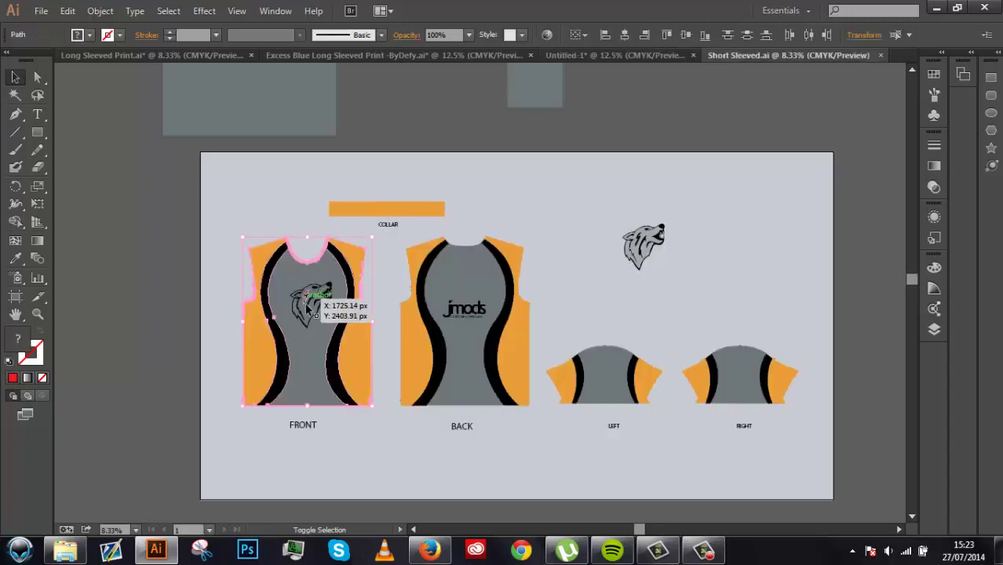
{"action": "left_click", "coordinate": [360, 360], "text": "shift"}
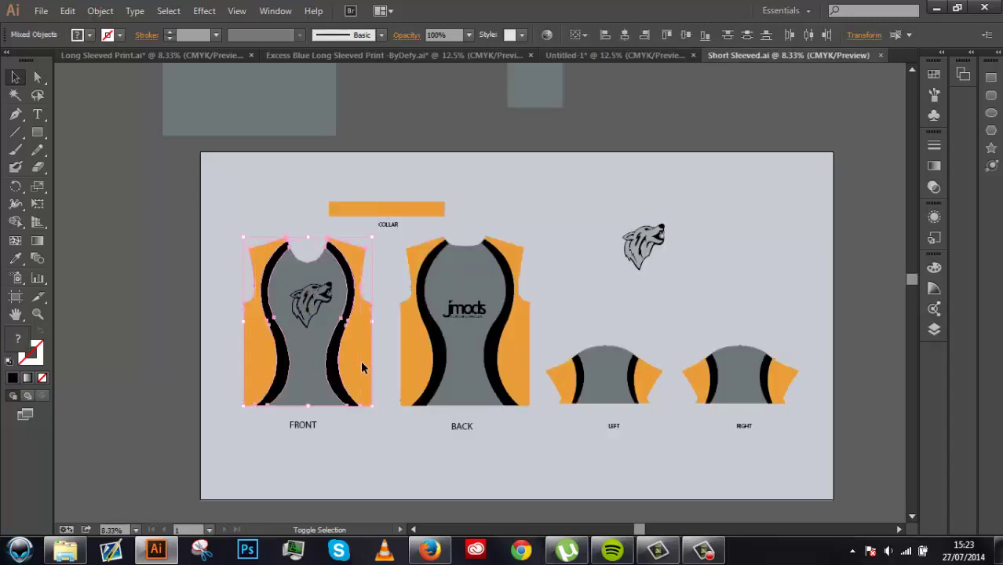
{"action": "left_click", "coordinate": [629, 53]}
{"action": "key", "text": "ctrl+v"}
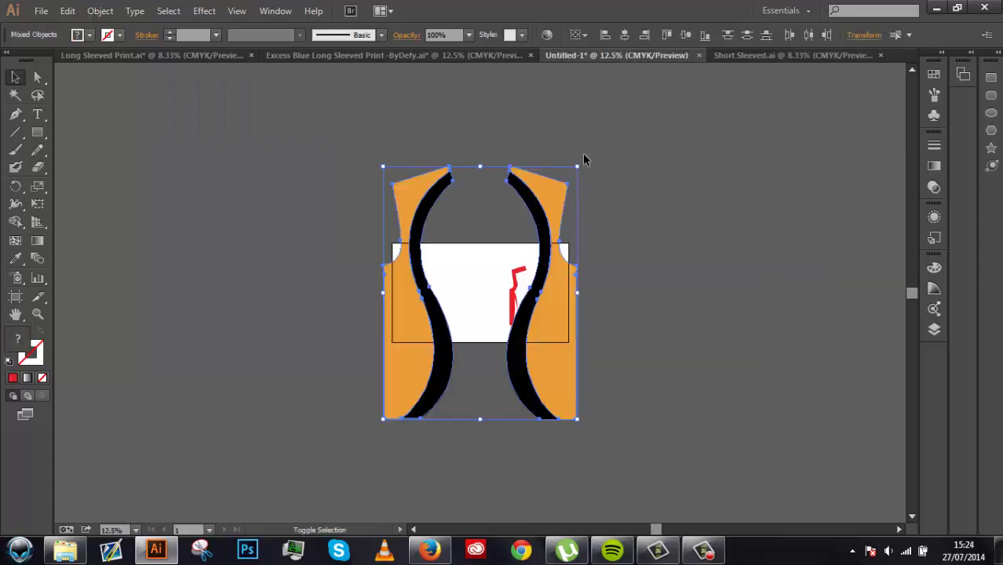
Scale down the orange and black side panels and place them on the artboard's left half beside the red ones.
{"action": "left_click_drag", "start_coordinate": [585, 171], "coordinate": [457, 306]}
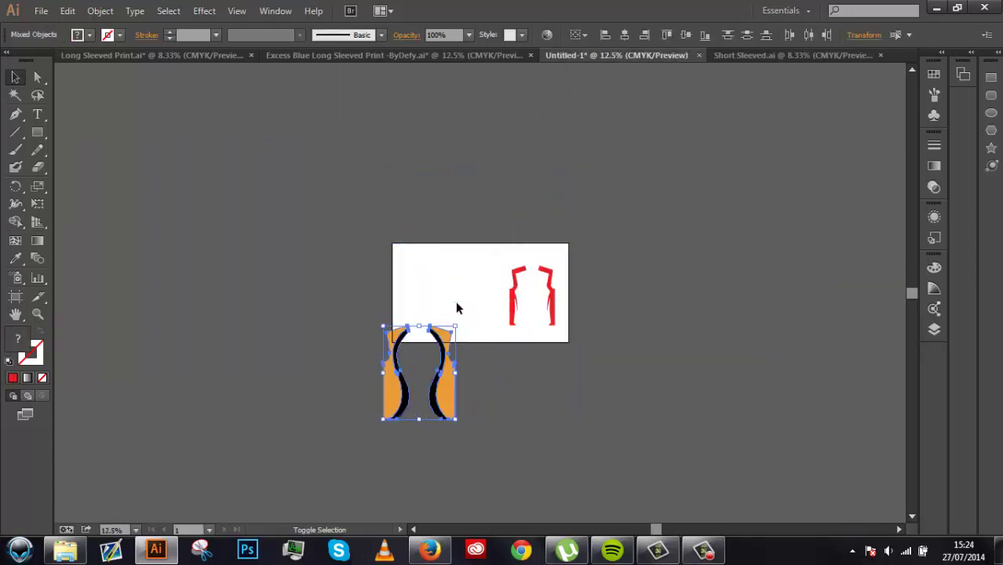
{"action": "left_click_drag", "start_coordinate": [444, 394], "coordinate": [459, 316]}
{"action": "left_click", "coordinate": [632, 326]}
{"action": "key", "text": "ctrl+equal"}
{"action": "key", "text": "ctrl+equal"}
{"action": "key", "text": "ctrl+equal"}
{"action": "key", "text": "ctrl+equal"}
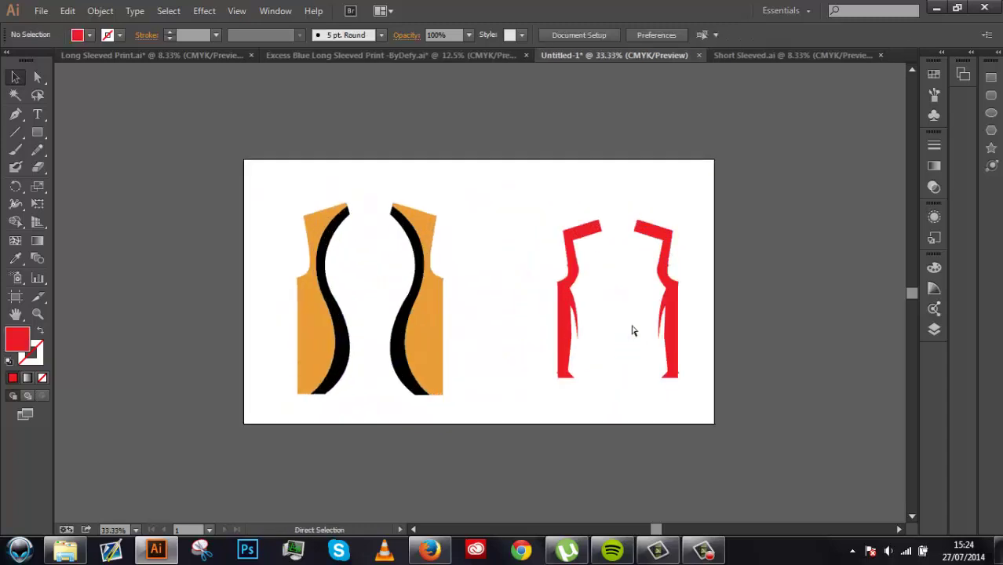
Enlarge the red side panels to roughly the same size as the orange and black design.
{"action": "left_click_drag", "start_coordinate": [890, 437], "coordinate": [516, 119]}
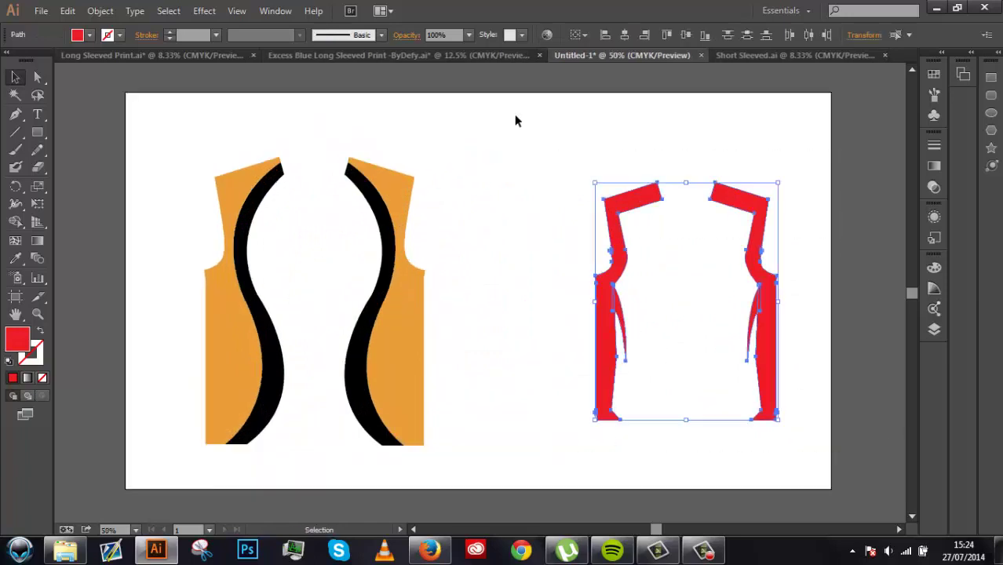
{"action": "left_click_drag", "start_coordinate": [594, 183], "coordinate": [568, 232]}
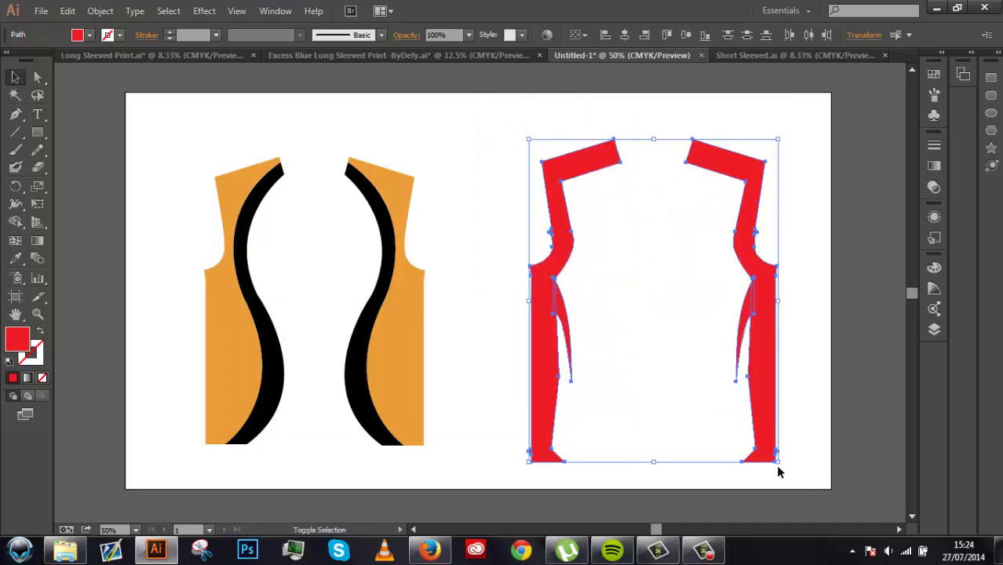
{"action": "left_click_drag", "start_coordinate": [778, 461], "coordinate": [761, 447]}
{"action": "left_click", "coordinate": [708, 478]}
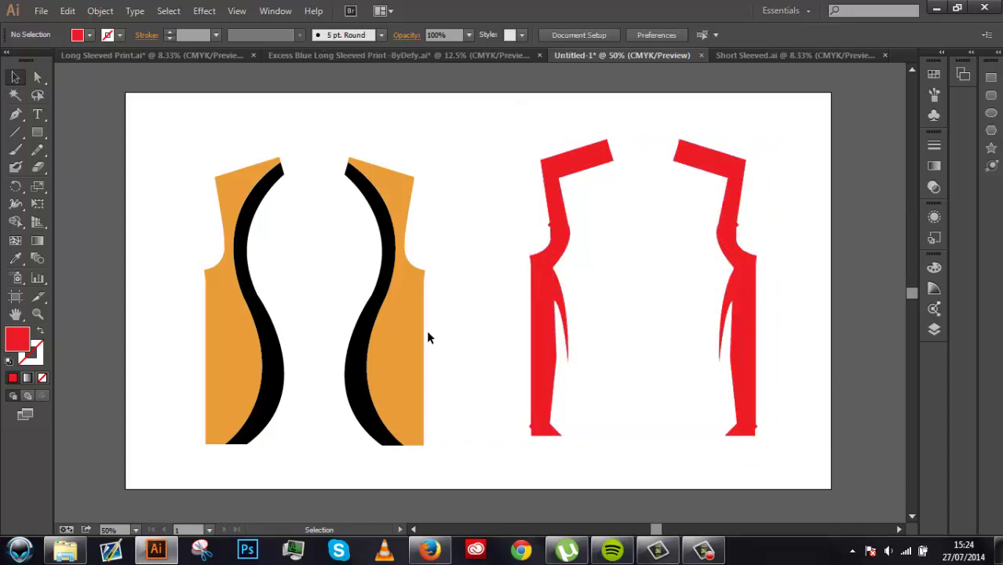
Replace the FRONT piece's red side panels in Long Sleeved Print.ai with the orange and black panels, scaled to fit the body.
{"action": "left_click_drag", "start_coordinate": [334, 311], "coordinate": [186, 322]}
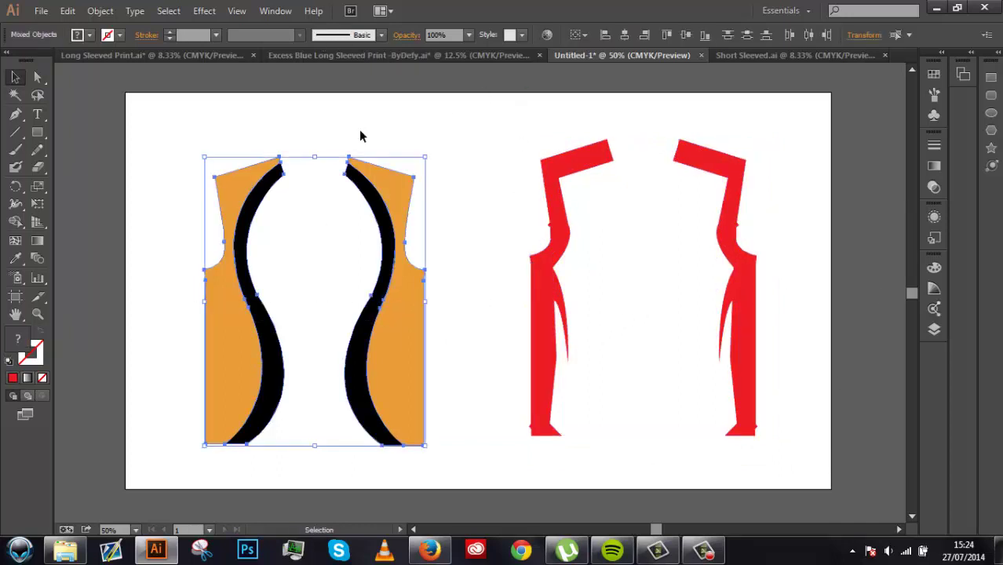
{"action": "left_click", "coordinate": [152, 53]}
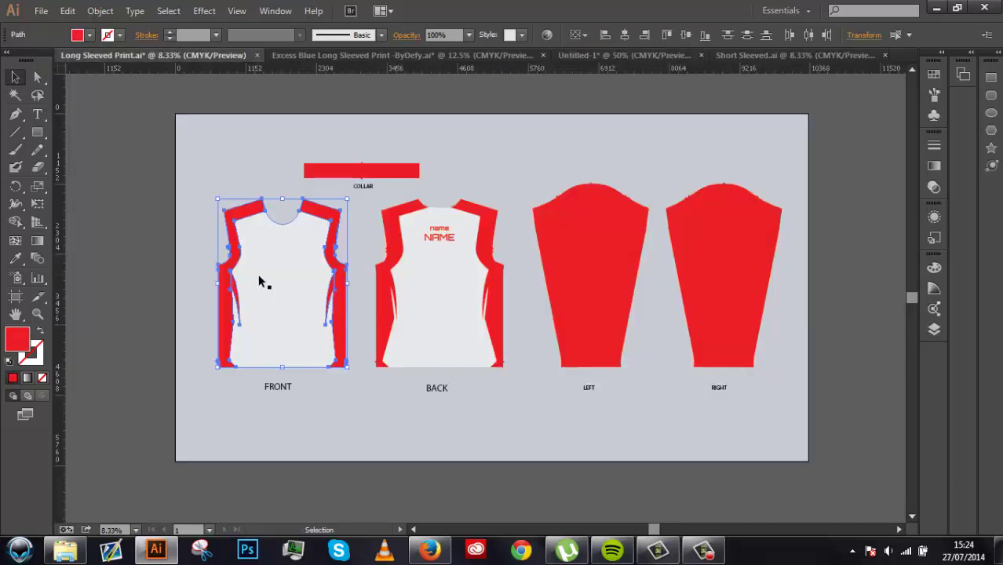
{"action": "key", "text": "Delete"}
{"action": "key", "text": "ctrl+v"}
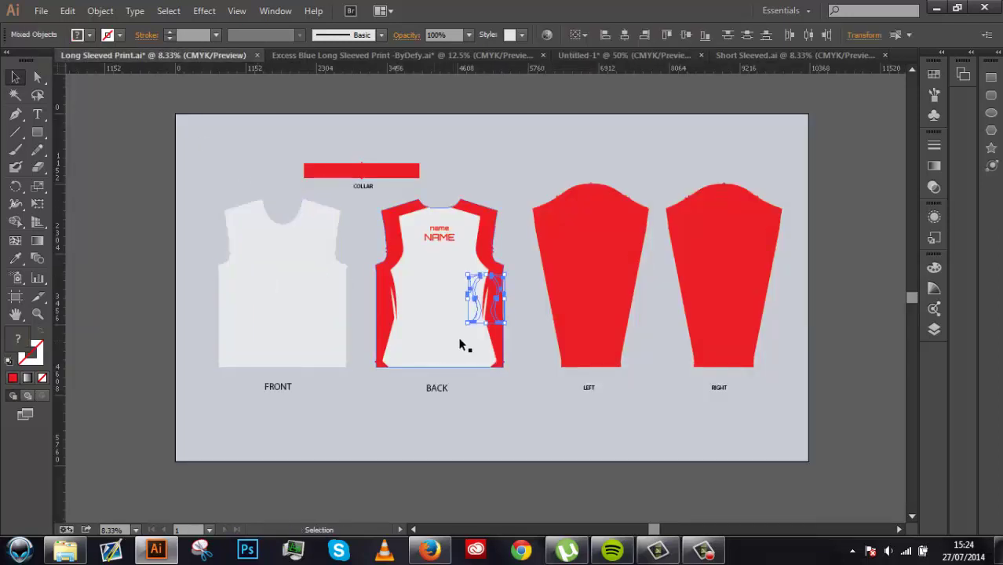
{"action": "left_click_drag", "start_coordinate": [550, 375], "coordinate": [364, 373]}
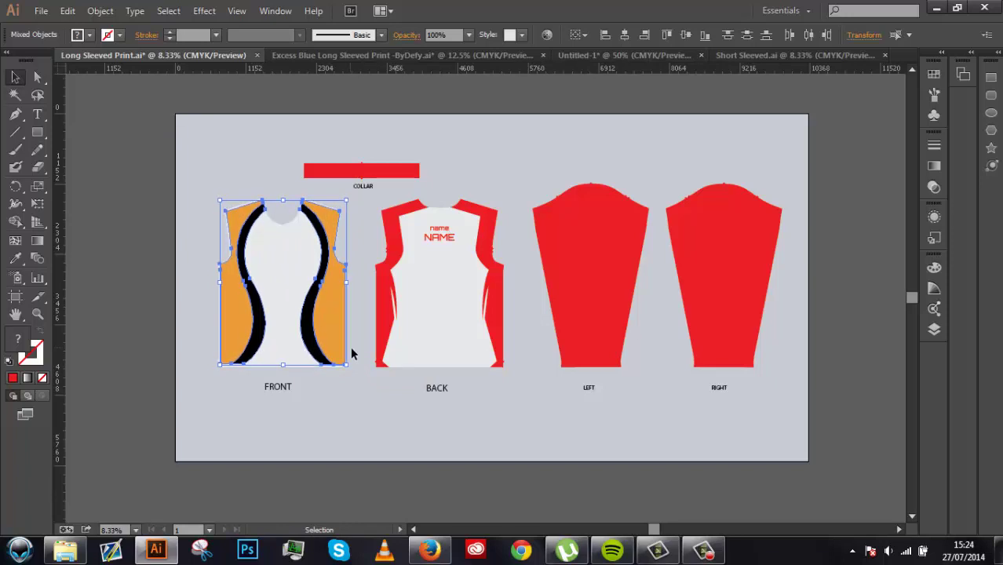
Enlarge and nudge the orange panels and black stripes so they reach the outer edges of the FRONT piece's body.
{"action": "left_click", "coordinate": [358, 405]}
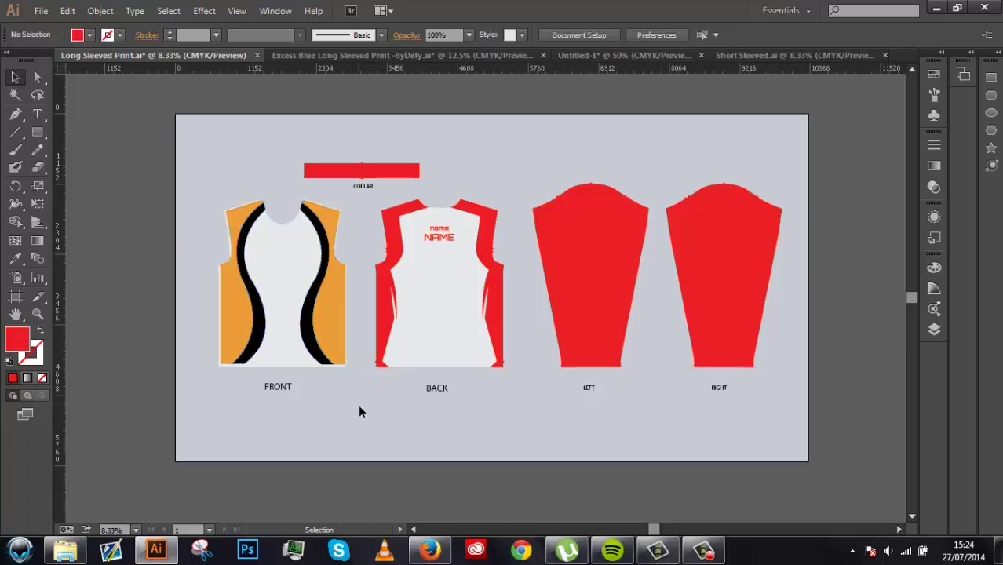
{"action": "key", "text": "ctrl+="}
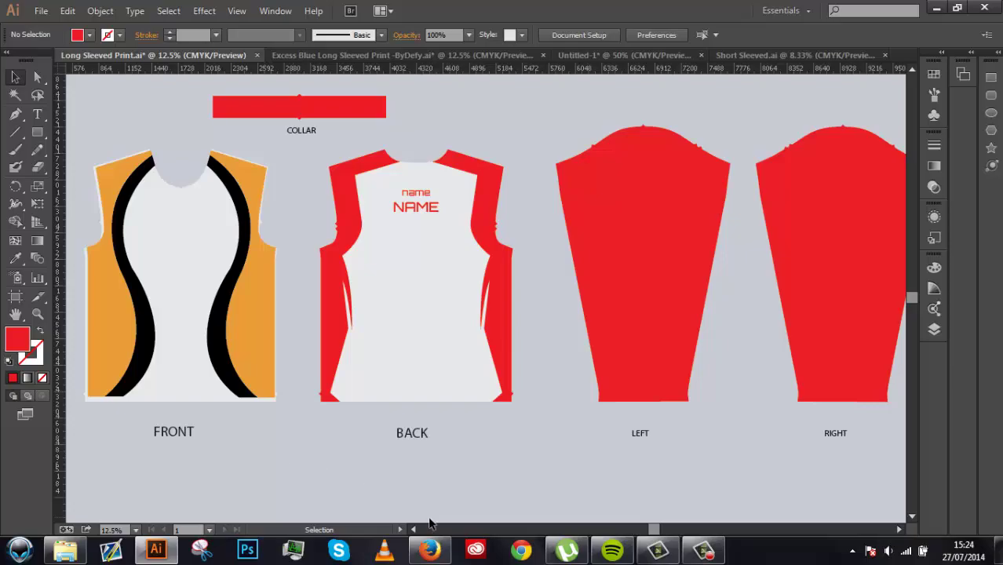
{"action": "left_click", "coordinate": [429, 551]}
{"action": "left_click", "coordinate": [428, 554]}
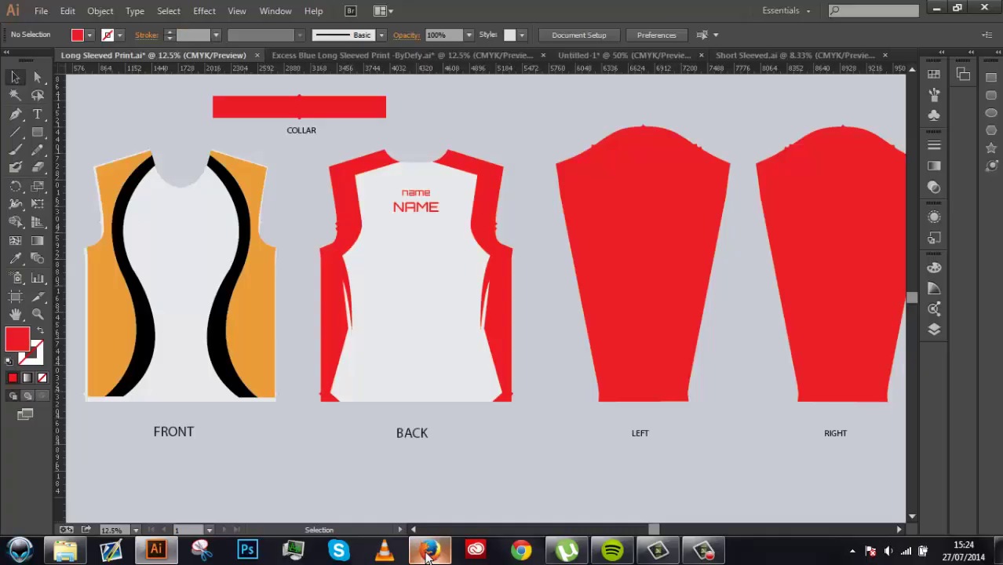
{"action": "scroll", "coordinate": [361, 306], "scroll_direction": "left", "scroll_amount": 3}
{"action": "left_click", "coordinate": [360, 314]}
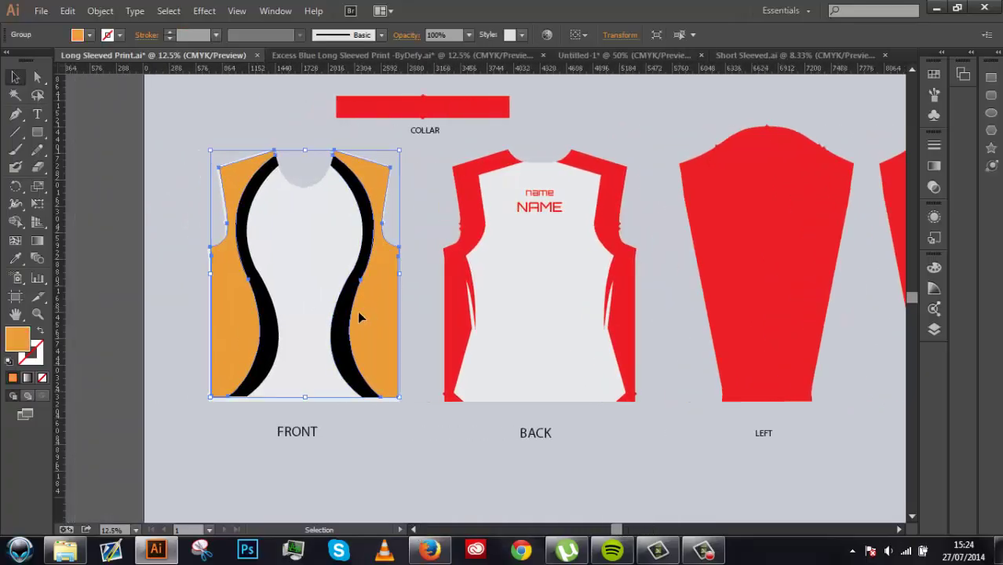
{"action": "key", "text": "ctrl+shift+g"}
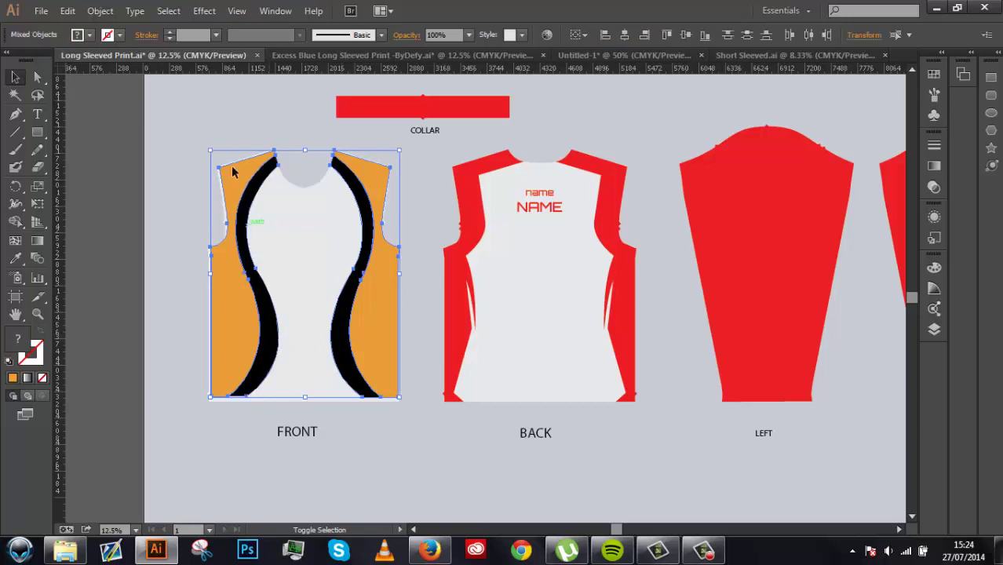
{"action": "left_click_drag", "start_coordinate": [214, 156], "coordinate": [208, 148]}
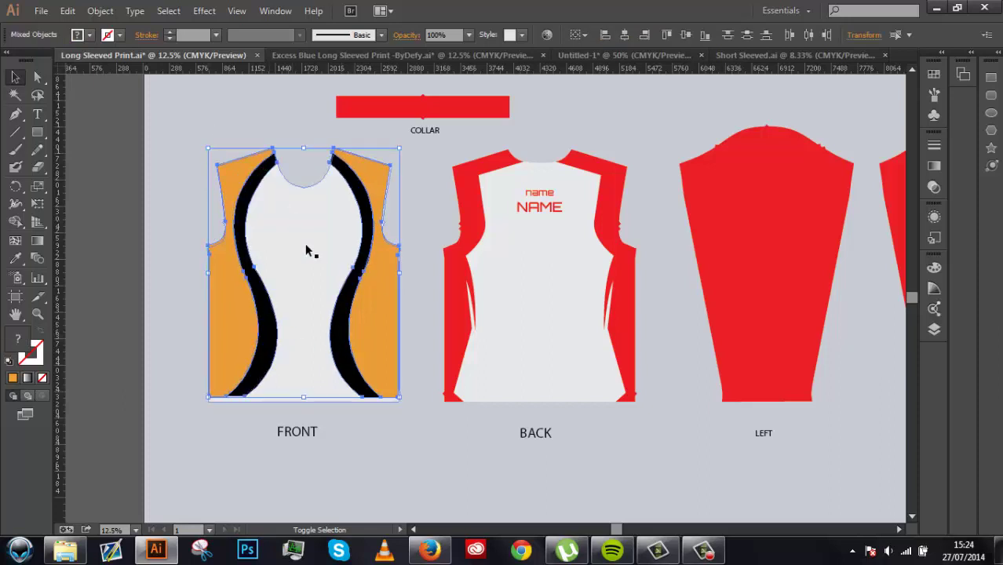
{"action": "key", "text": "Down"}
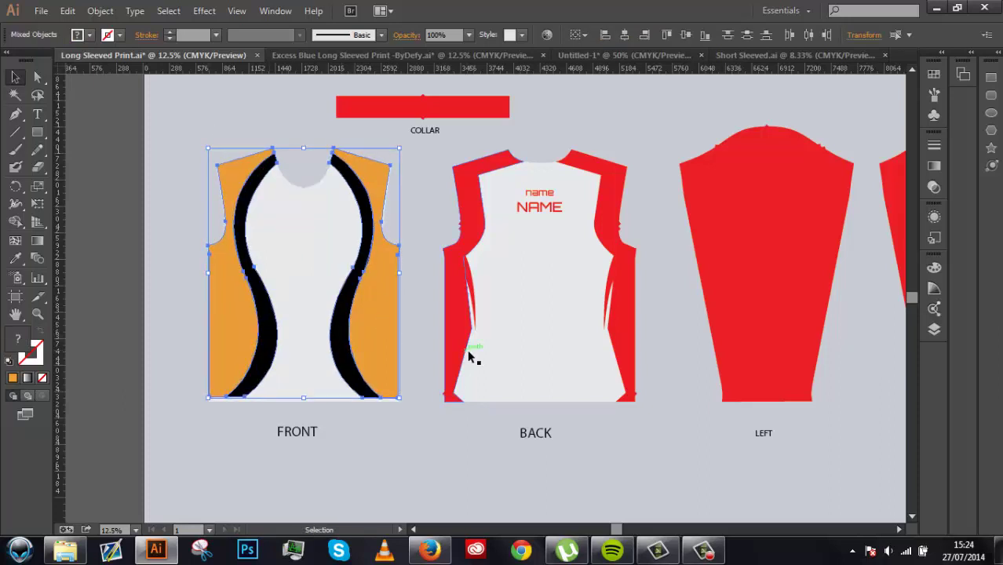
{"action": "key", "text": "Right"}
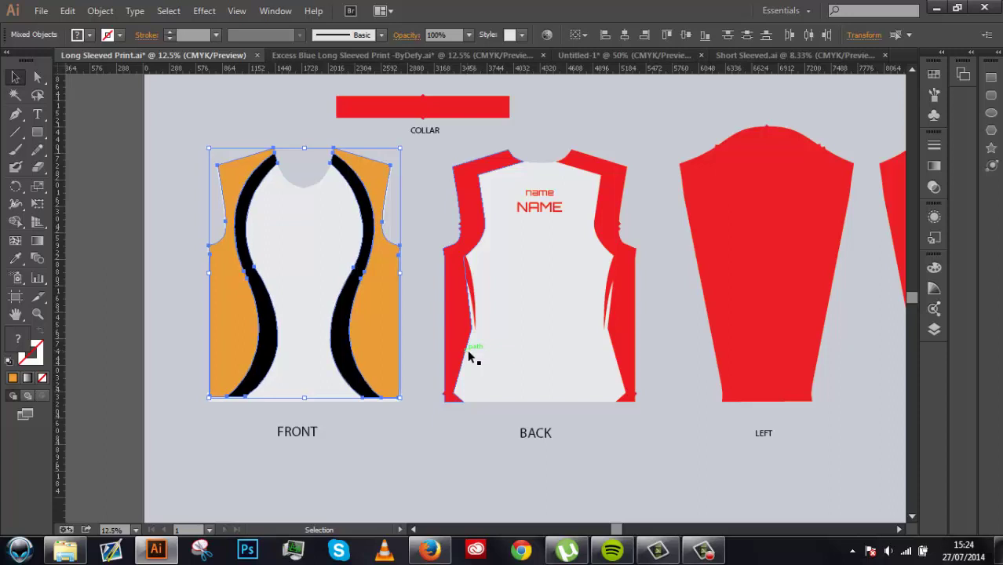
{"action": "left_click_drag", "start_coordinate": [408, 405], "coordinate": [410, 408]}
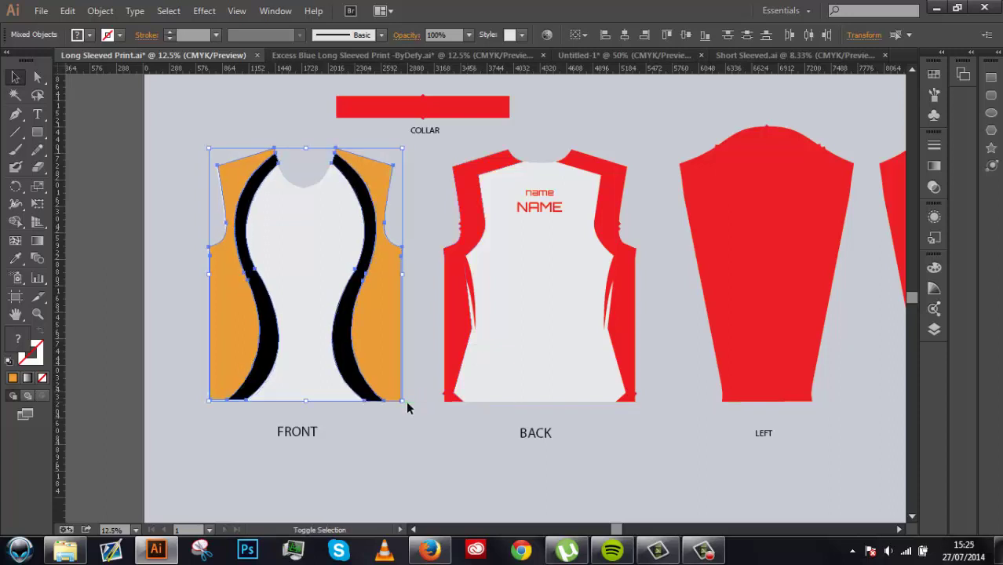
{"action": "key", "text": "Left"}
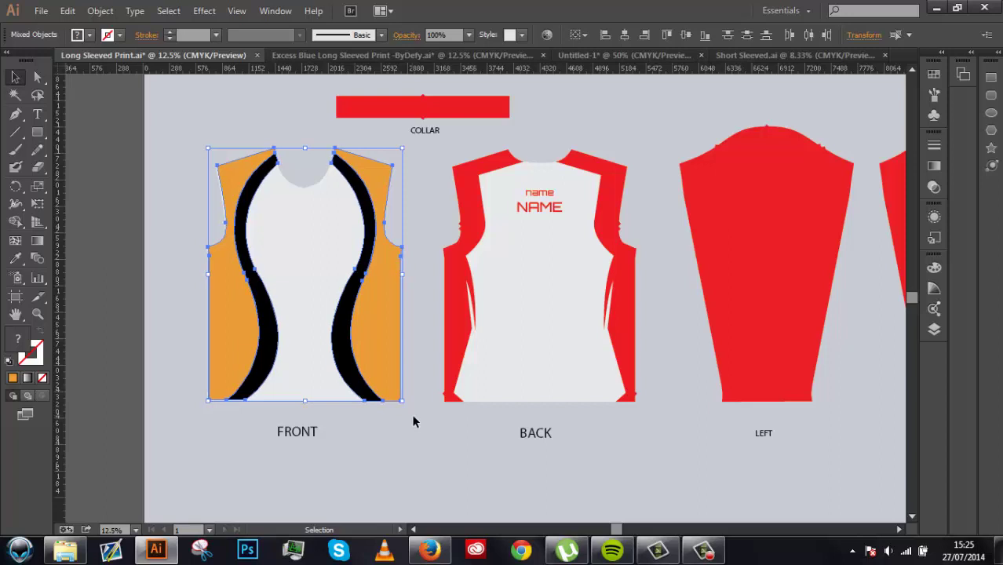
{"action": "left_click", "coordinate": [406, 449]}
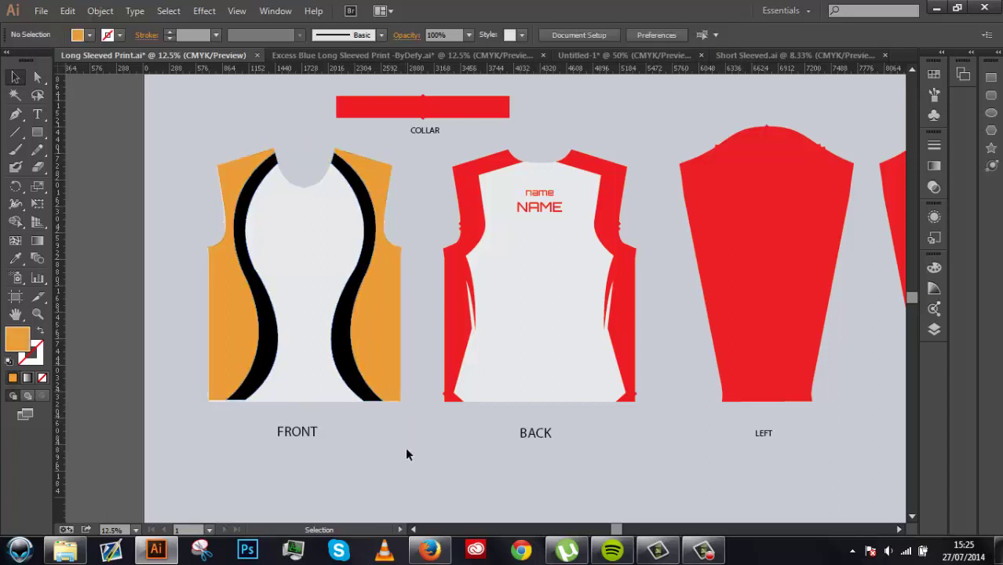
{"action": "left_click", "coordinate": [320, 393]}
{"action": "key", "text": "Delete"}
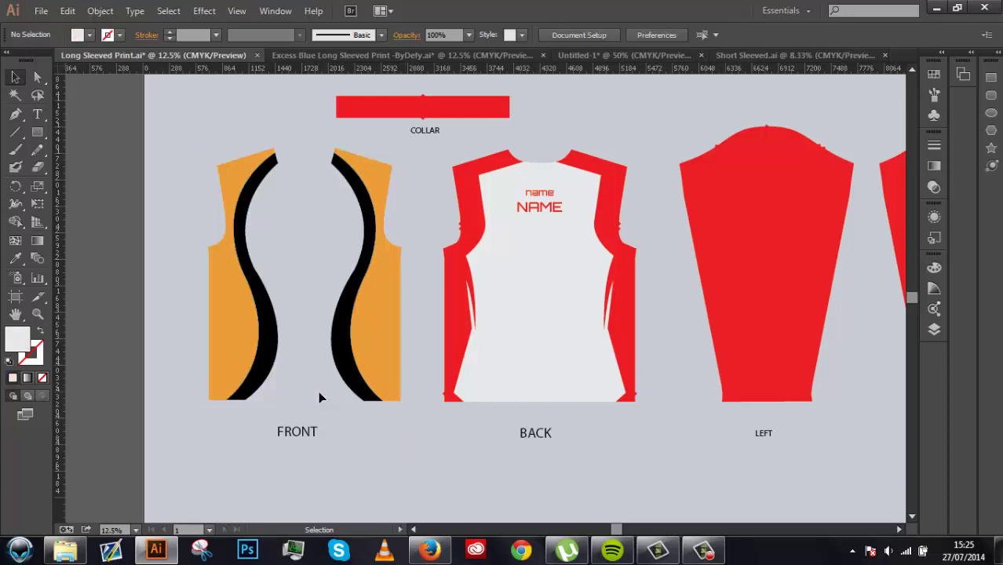
{"action": "key", "text": "ctrl+z"}
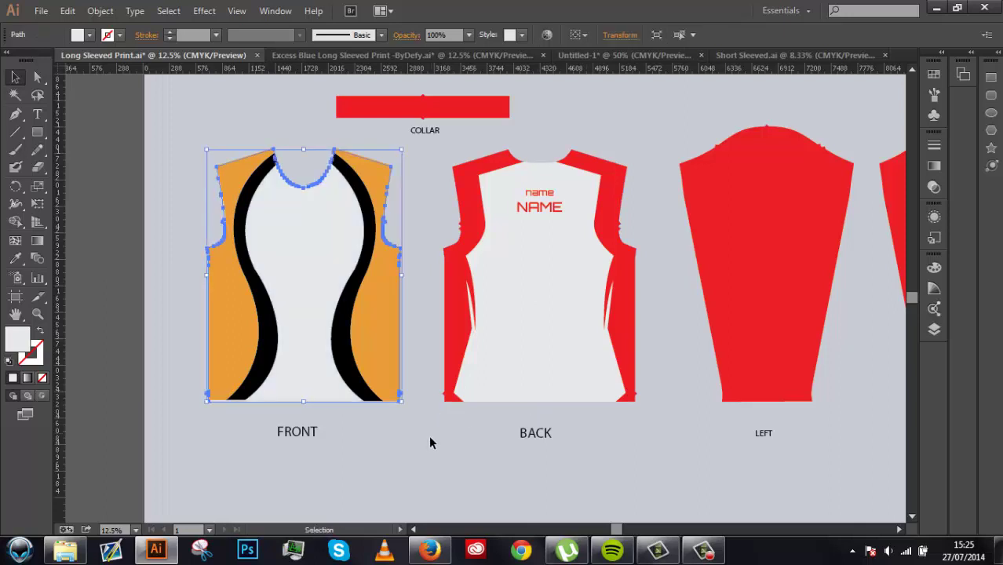
{"action": "left_click", "coordinate": [424, 437]}
Stretch the orange side panels downward to cover the FRONT piece's bottom hem.
{"action": "left_click", "coordinate": [224, 346]}
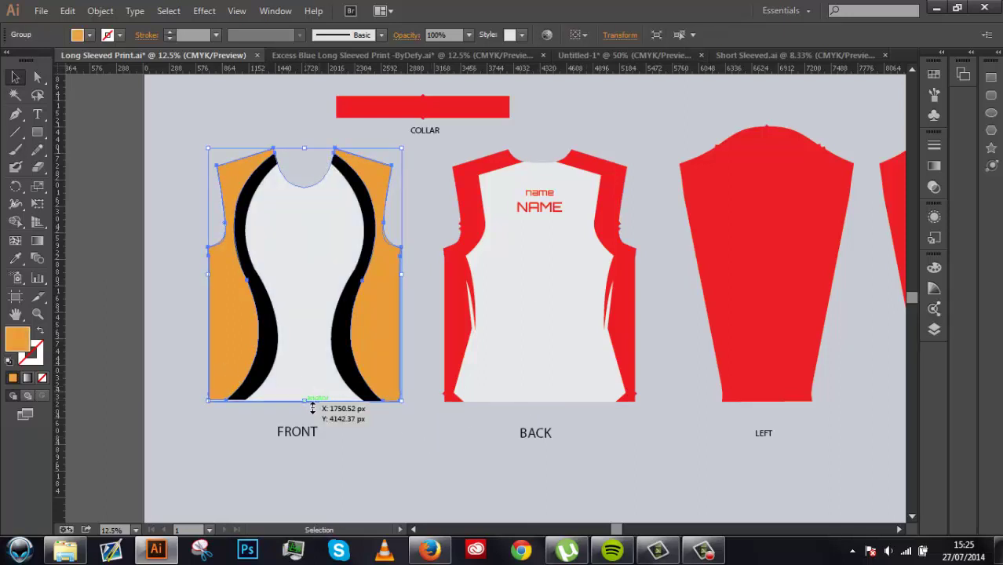
{"action": "left_click", "coordinate": [342, 428]}
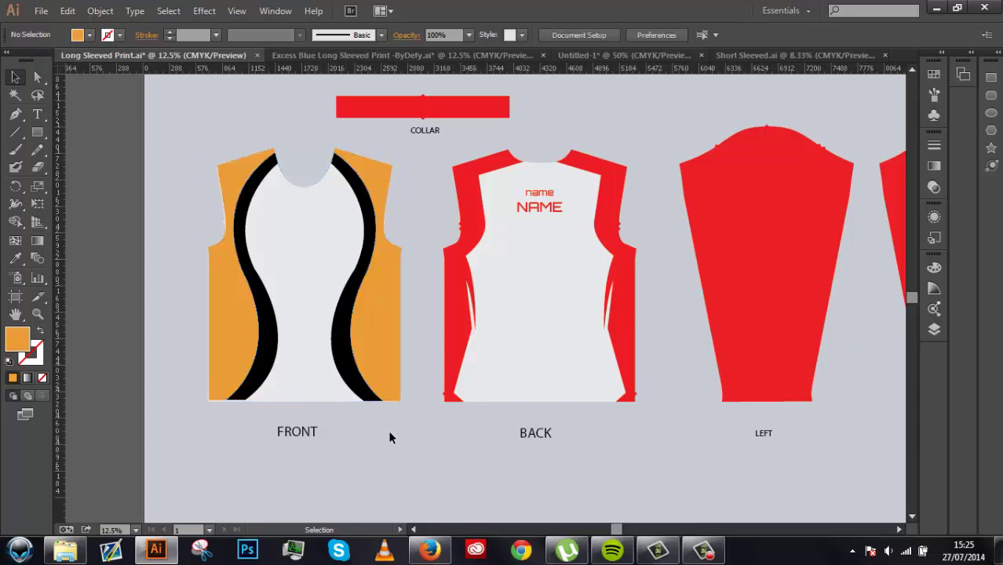
{"action": "left_click", "coordinate": [381, 374]}
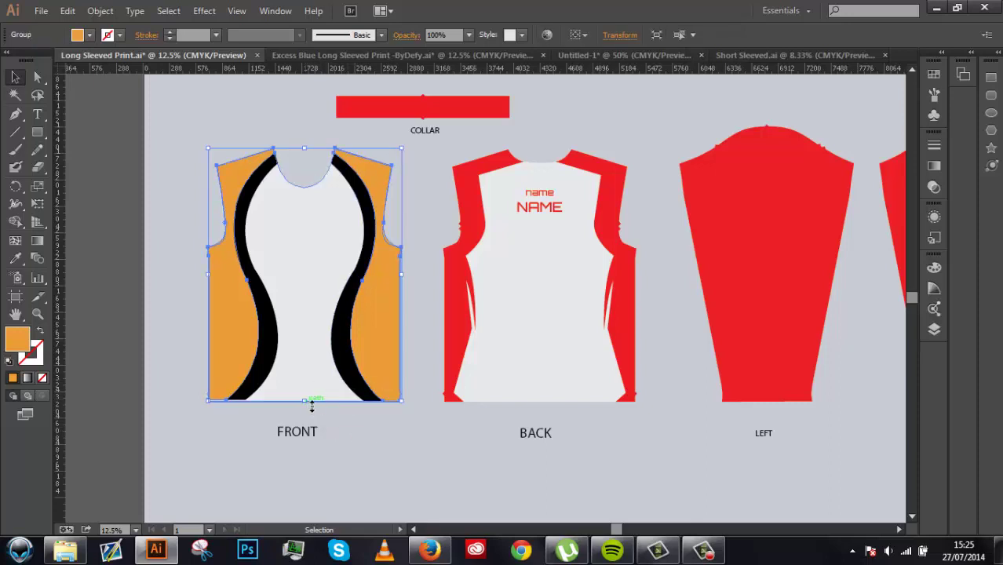
{"action": "left_click_drag", "start_coordinate": [311, 406], "coordinate": [314, 411]}
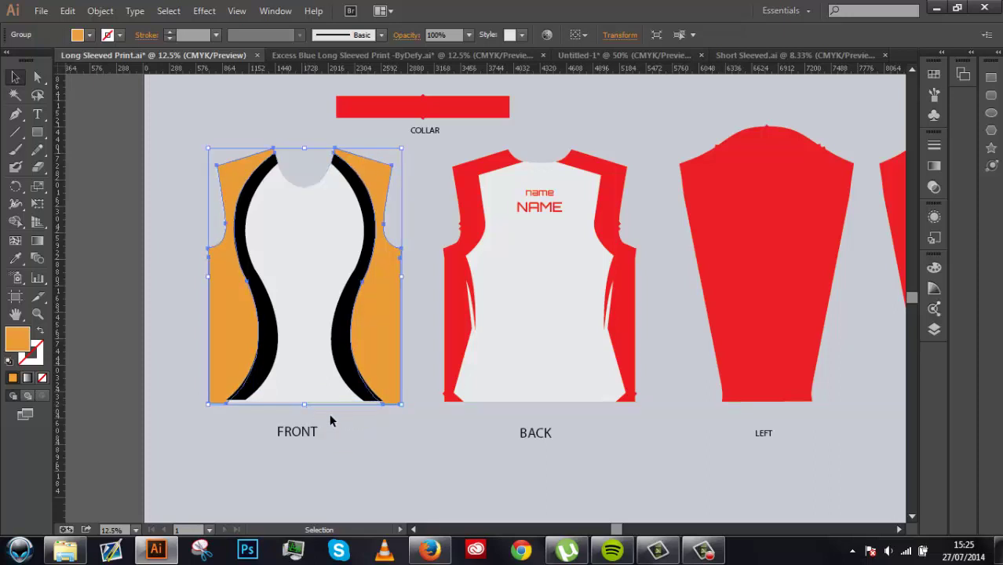
{"action": "left_click", "coordinate": [392, 432]}
{"action": "left_click", "coordinate": [391, 383]}
{"action": "left_click_drag", "start_coordinate": [309, 411], "coordinate": [312, 404]}
{"action": "left_click", "coordinate": [342, 437]}
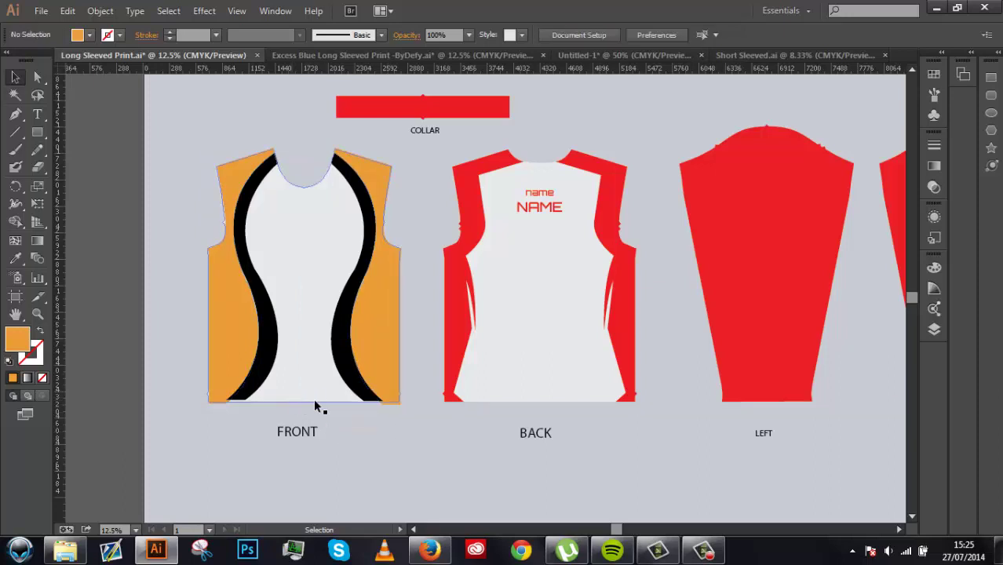
Stretch the black stripes downward to meet the FRONT piece's bottom hem.
{"action": "left_click", "coordinate": [368, 397]}
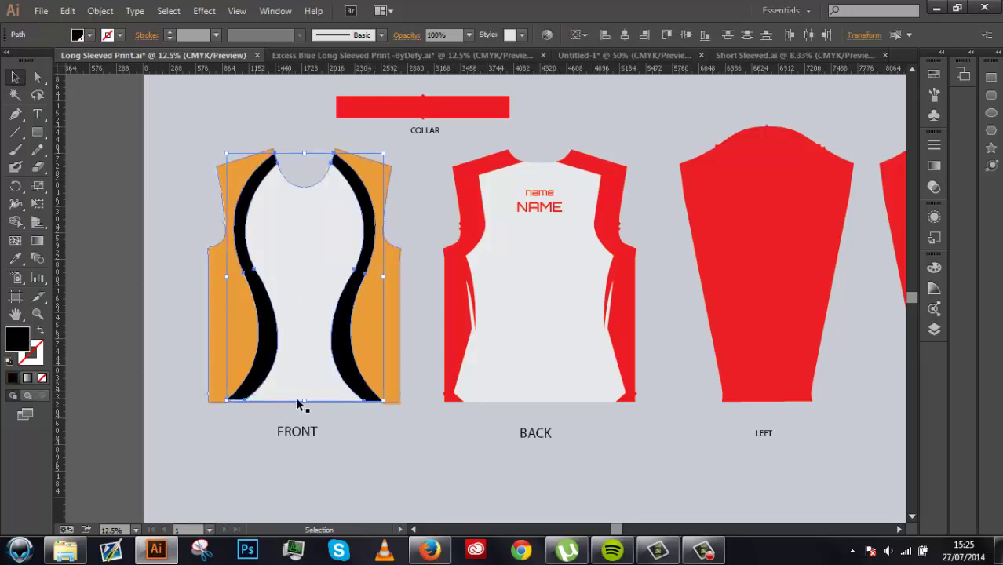
{"action": "left_click_drag", "start_coordinate": [311, 405], "coordinate": [313, 408]}
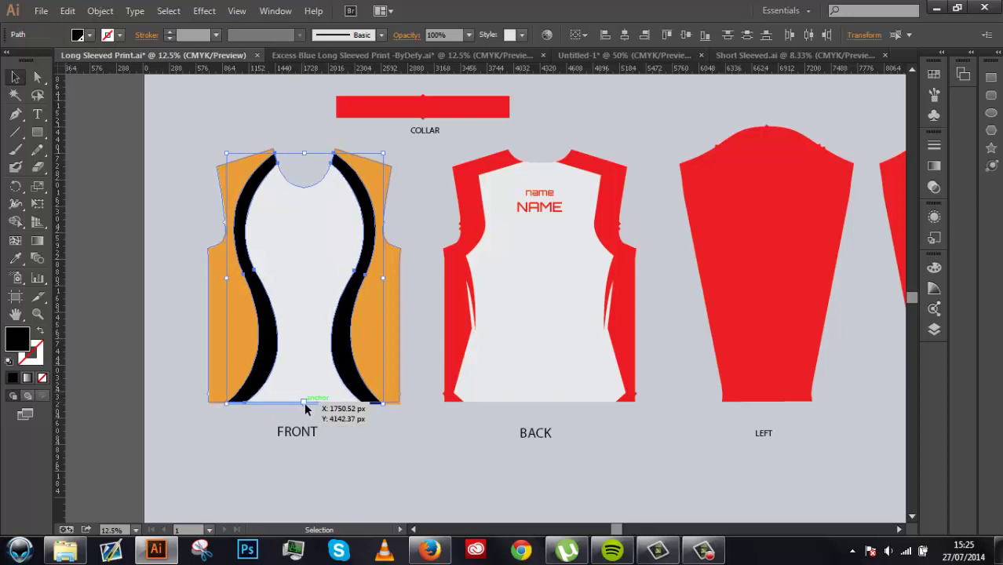
{"action": "left_click", "coordinate": [344, 440]}
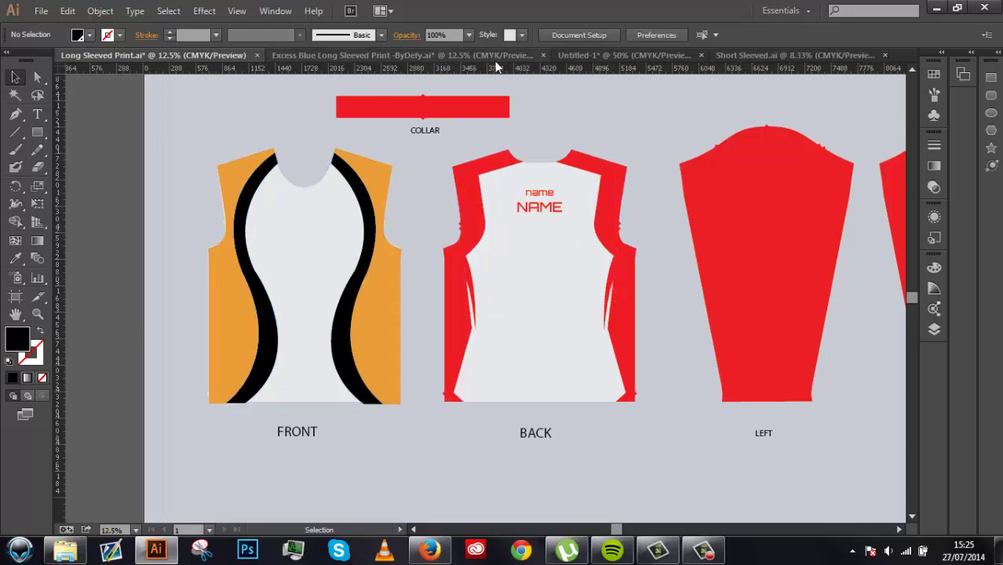
Copy the sponsor logo group from the BACK piece in Excess Blue Long Sleeved Print -ByDefy.ai and return to Long Sleeved Print.ai.
{"action": "left_click", "coordinate": [440, 55]}
{"action": "left_click", "coordinate": [431, 251]}
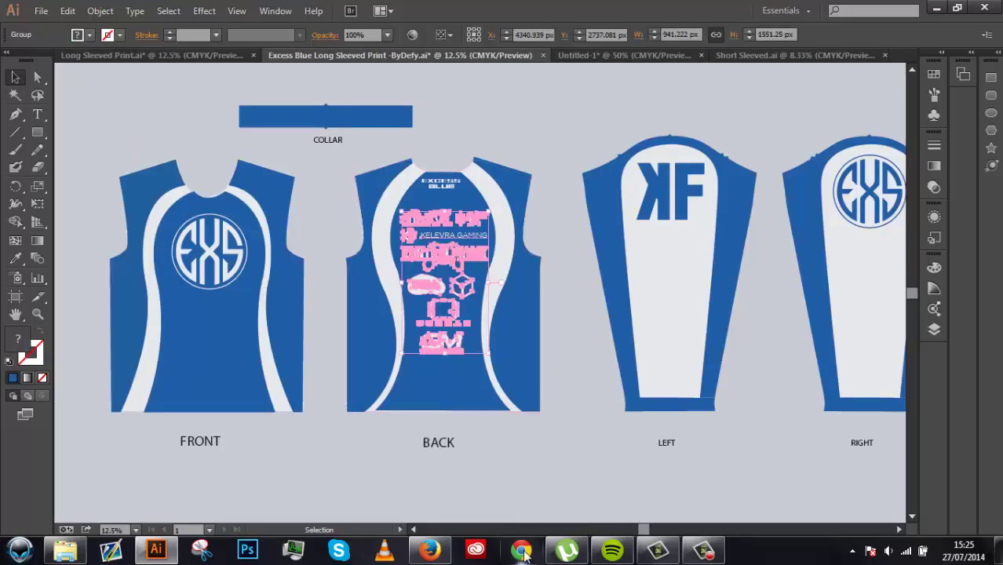
{"action": "key", "text": "ctrl+c"}
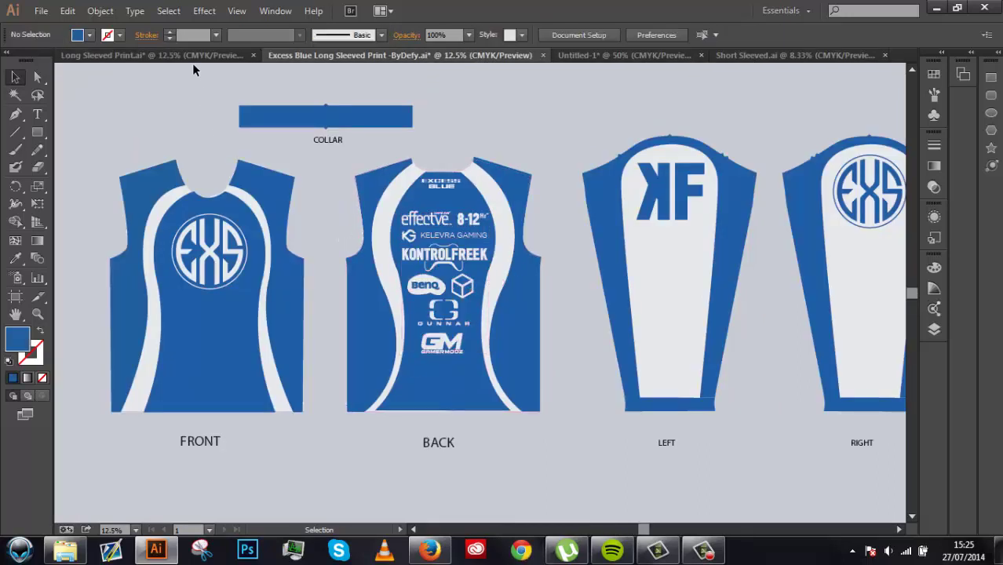
{"action": "left_click", "coordinate": [192, 56]}
{"action": "key", "text": "ctrl+v"}
{"action": "left_click_drag", "start_coordinate": [506, 305], "coordinate": [559, 309]}
{"action": "key", "text": "Delete"}
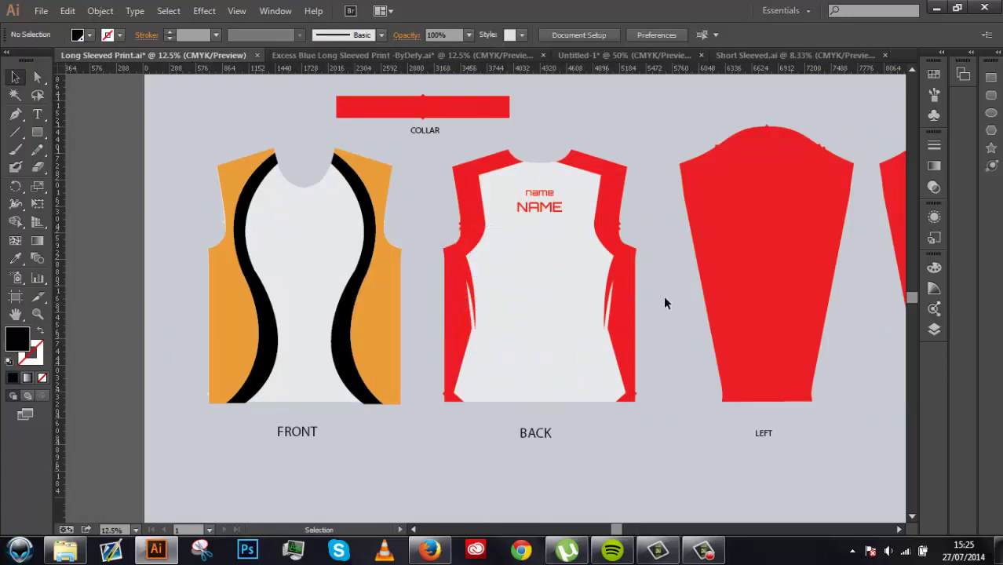
Paste the sponsor logo group and center it on the BACK piece below the NAME text.
{"action": "left_click", "coordinate": [547, 316]}
{"action": "key", "text": "a"}
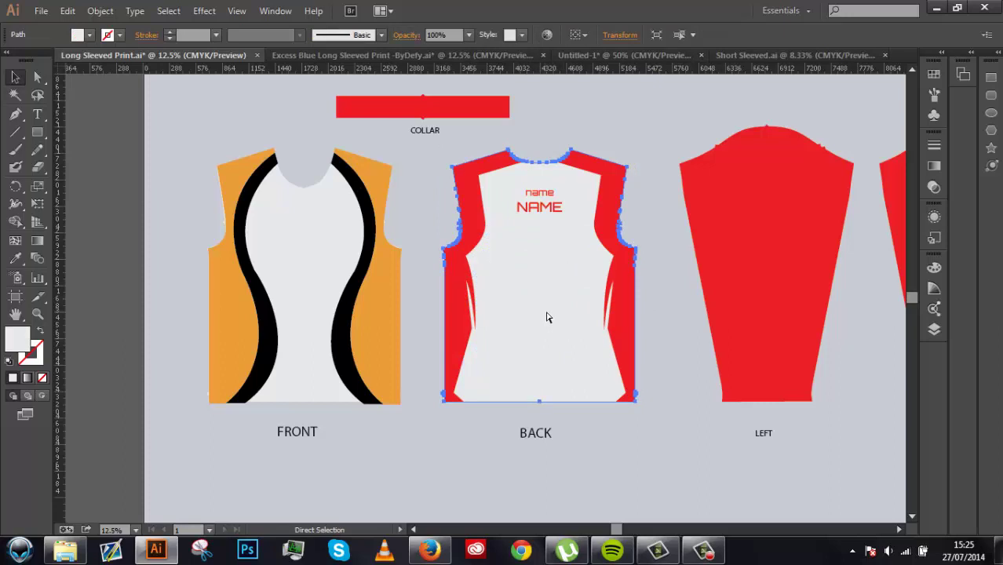
{"action": "left_click", "coordinate": [548, 317]}
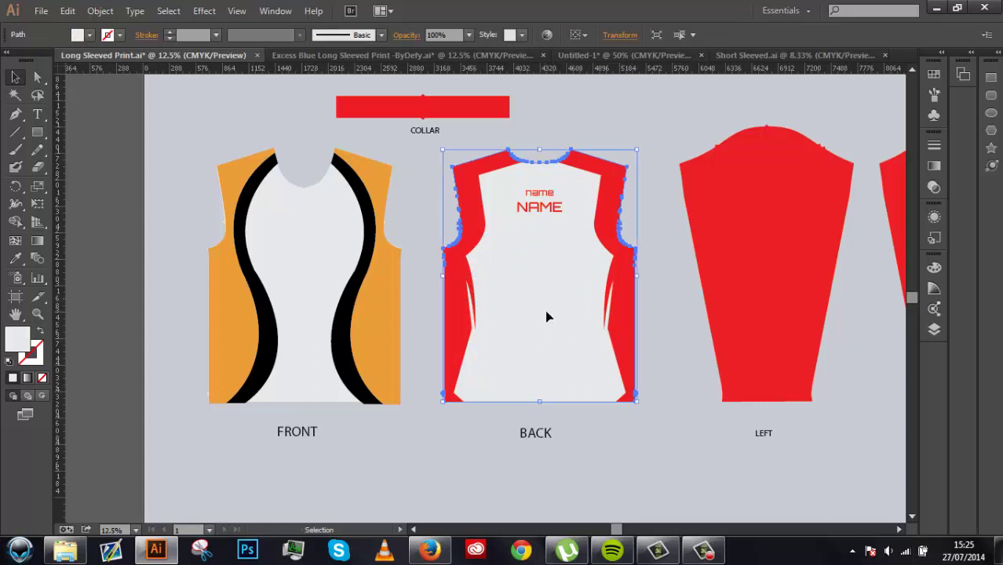
{"action": "left_click", "coordinate": [664, 322]}
{"action": "key", "text": "ctrl+f"}
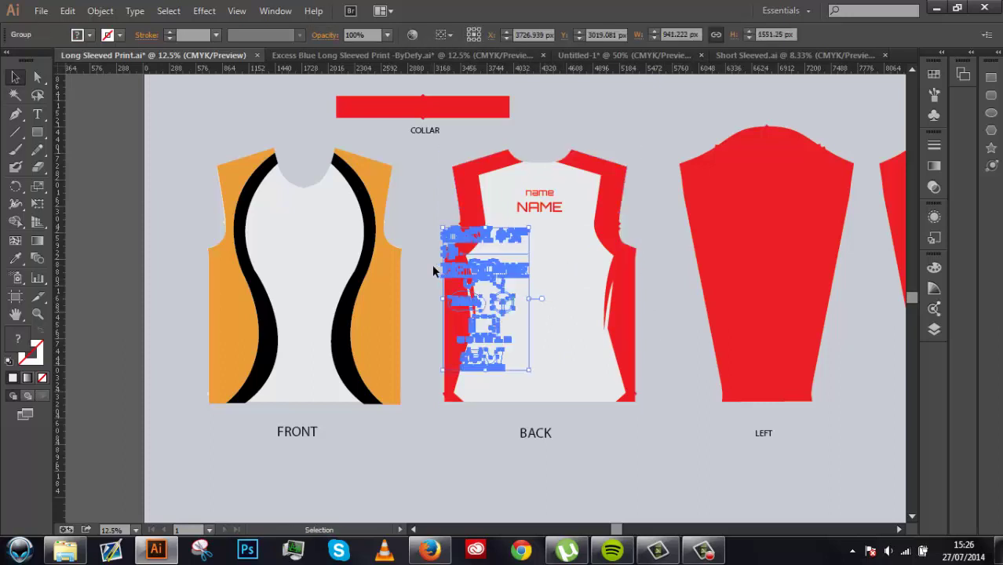
{"action": "left_click_drag", "start_coordinate": [497, 306], "coordinate": [555, 305]}
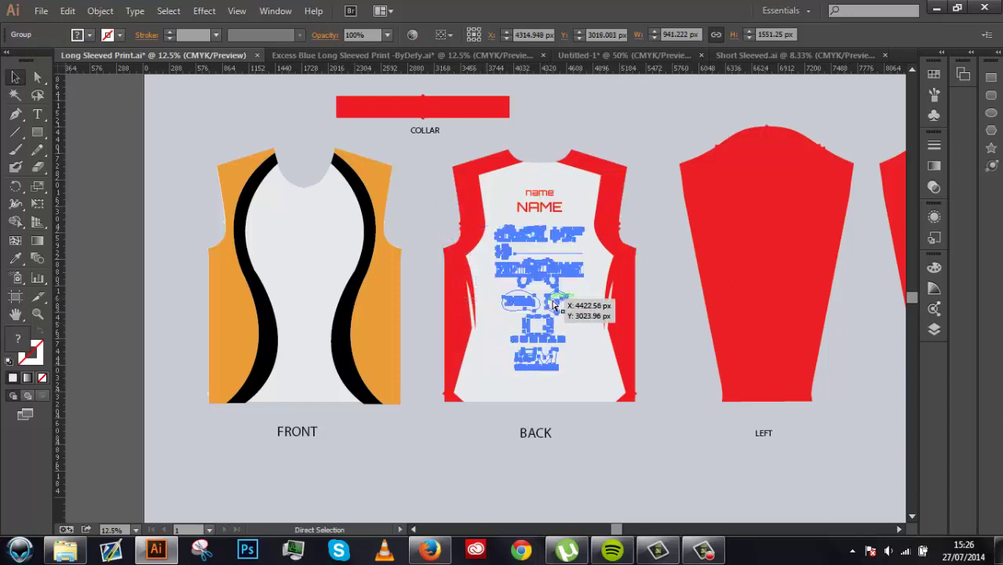
Bring the sponsor logo group on the BACK piece to the front of the stacking order.
{"action": "right_click", "coordinate": [553, 303]}
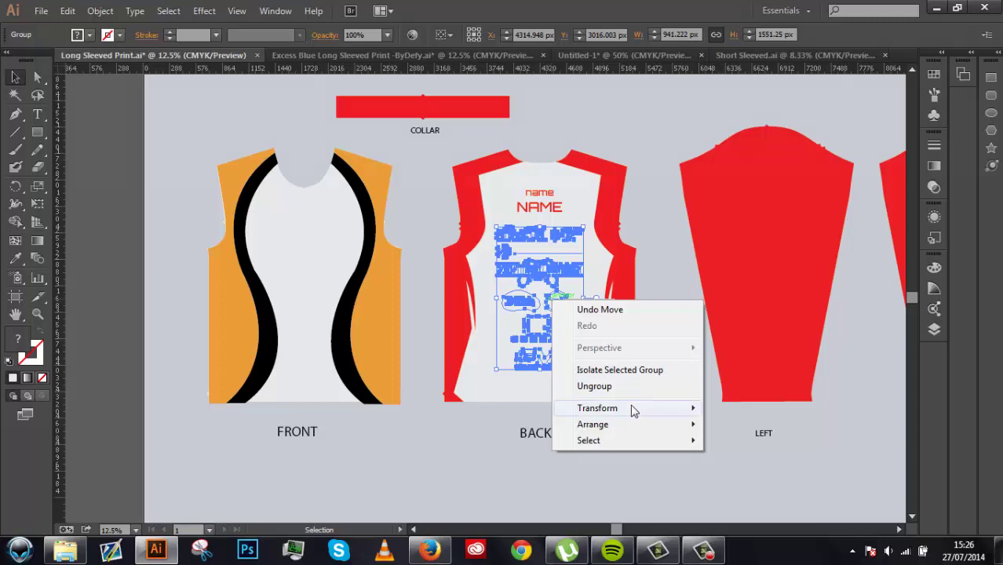
{"action": "mouse_move", "coordinate": [633, 412]}
{"action": "left_click", "coordinate": [760, 419]}
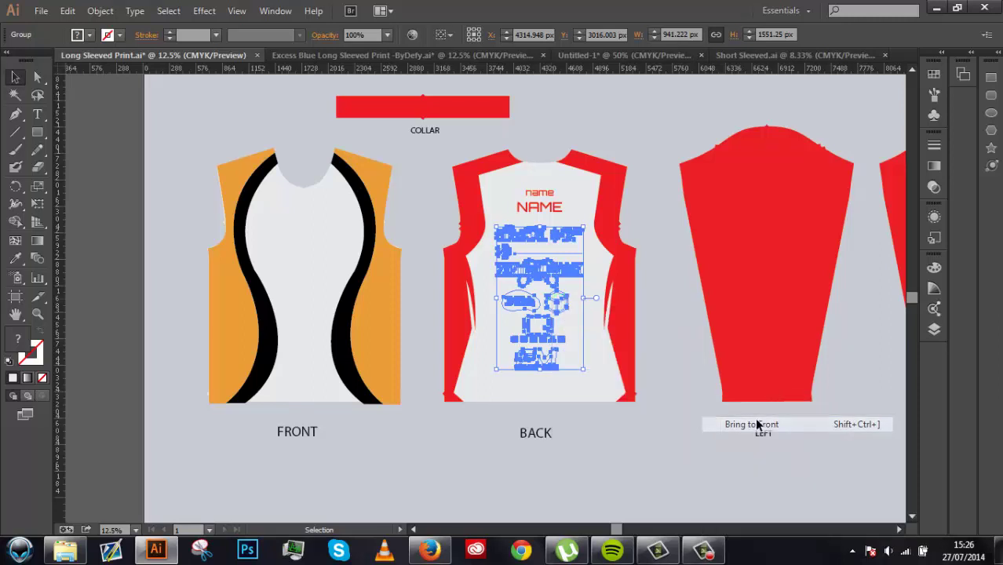
{"action": "right_click", "coordinate": [547, 338]}
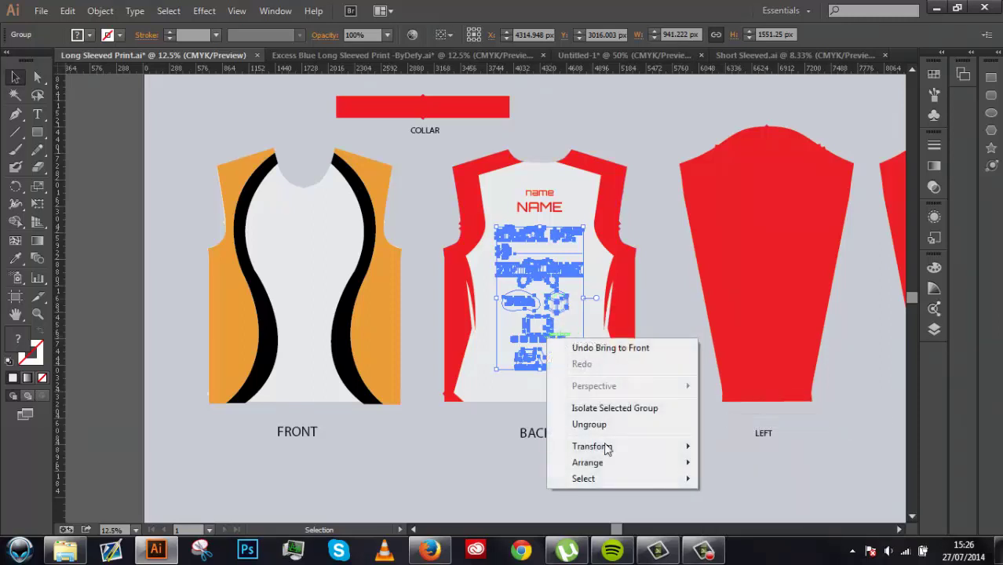
{"action": "mouse_move", "coordinate": [608, 473]}
{"action": "left_click", "coordinate": [775, 464]}
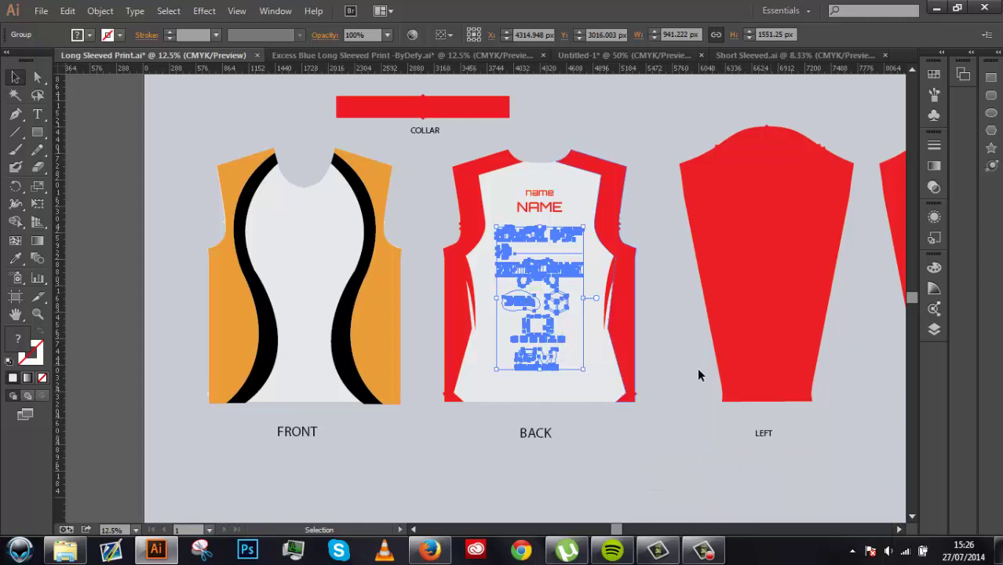
Examine the layers under OPEN ME to find which one holds the sponsor logo group, checking the FRONT piece layer's visibility.
{"action": "left_click", "coordinate": [934, 330]}
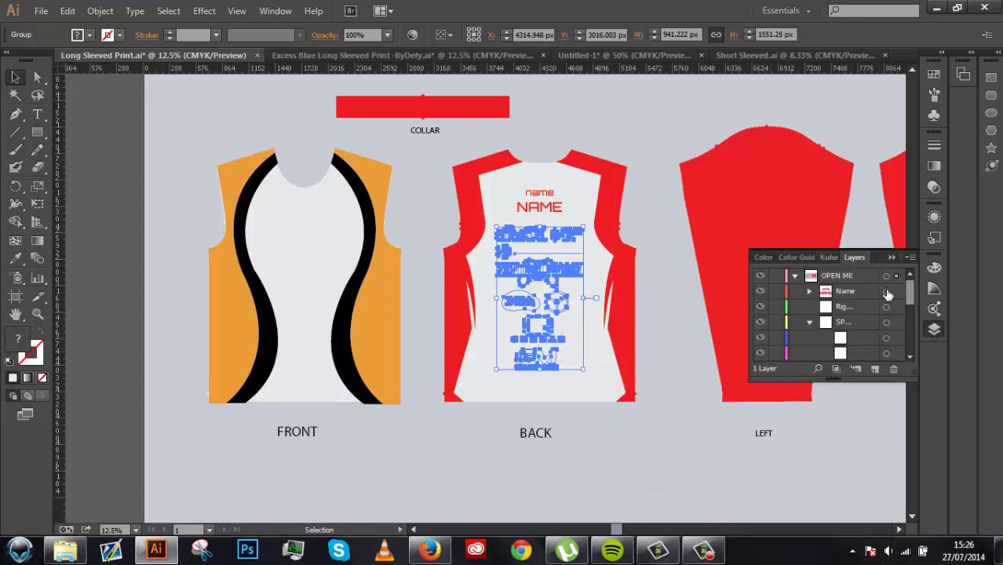
{"action": "left_click", "coordinate": [809, 322]}
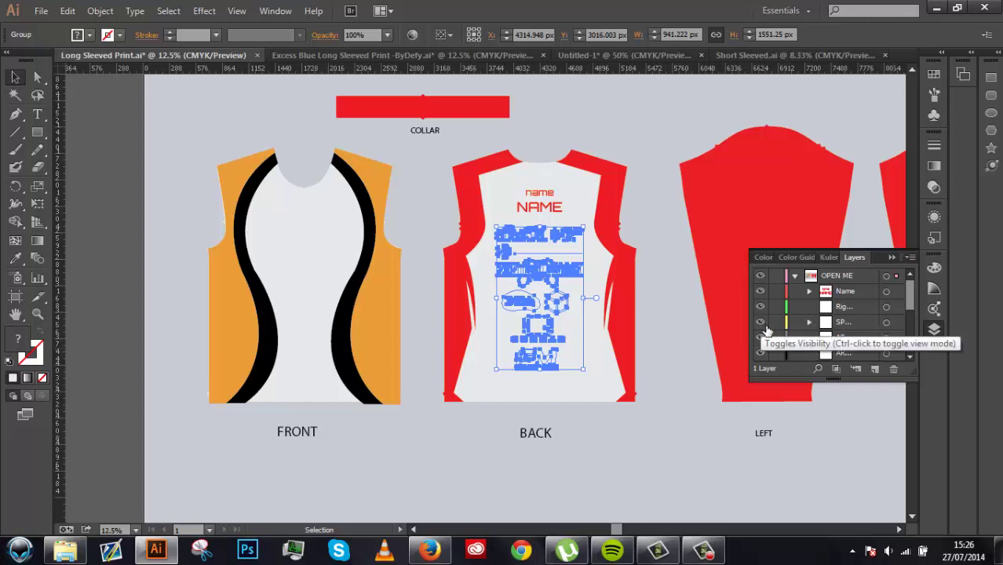
{"action": "left_click", "coordinate": [681, 356]}
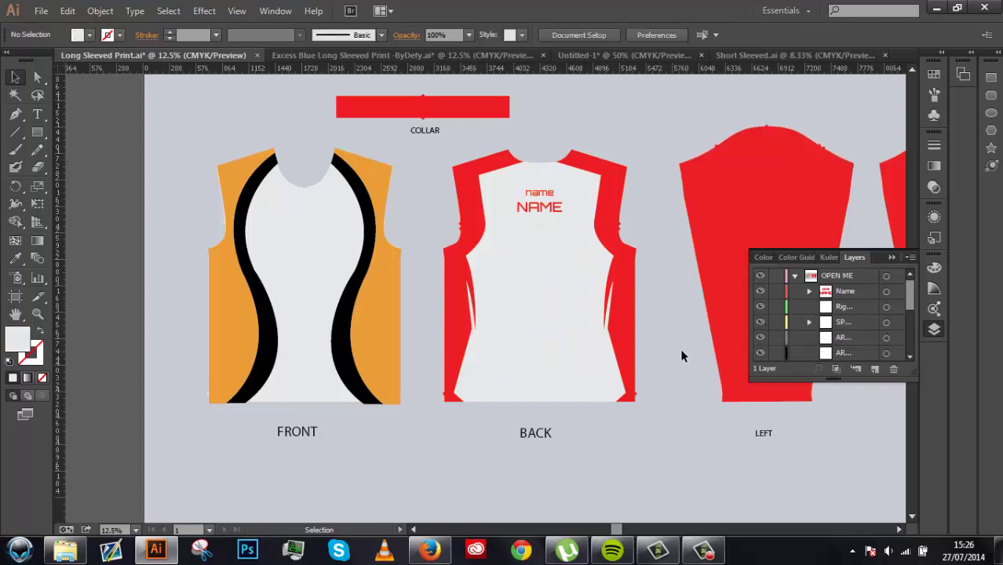
{"action": "left_click", "coordinate": [887, 322]}
{"action": "scroll", "coordinate": [909, 327], "scroll_direction": "down", "scroll_amount": 5}
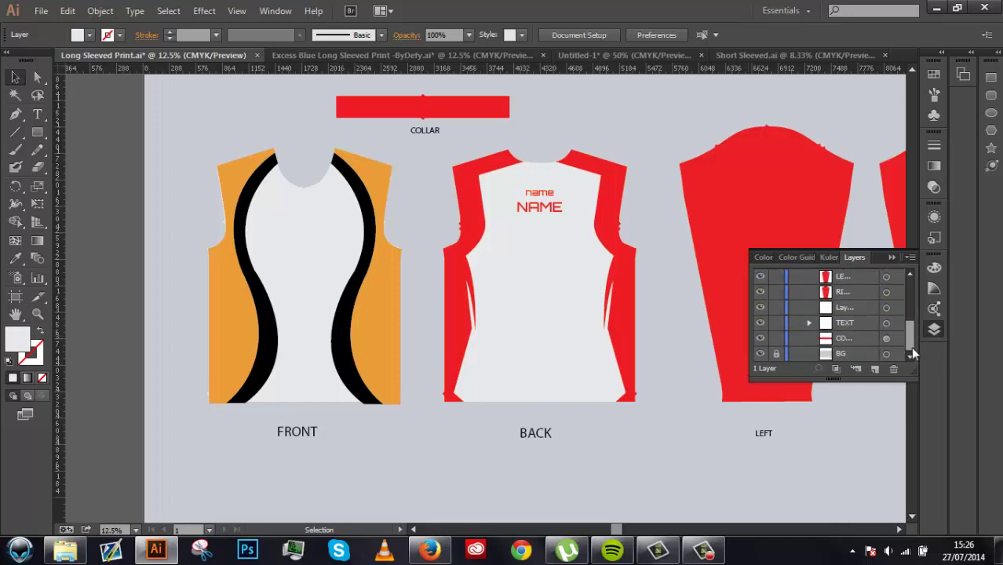
{"action": "left_click_drag", "start_coordinate": [911, 335], "coordinate": [910, 321]}
{"action": "left_click", "coordinate": [761, 338]}
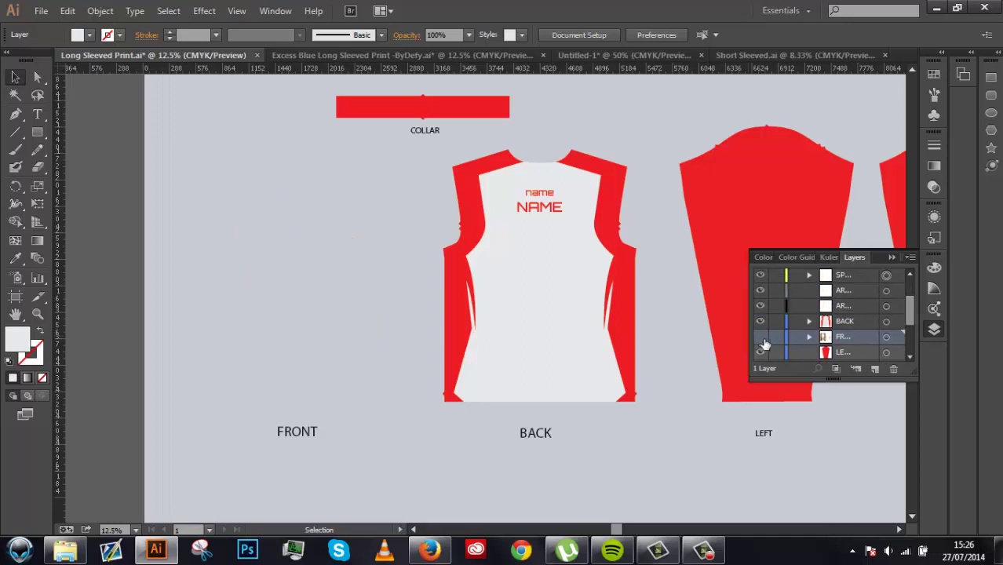
{"action": "left_click", "coordinate": [761, 338]}
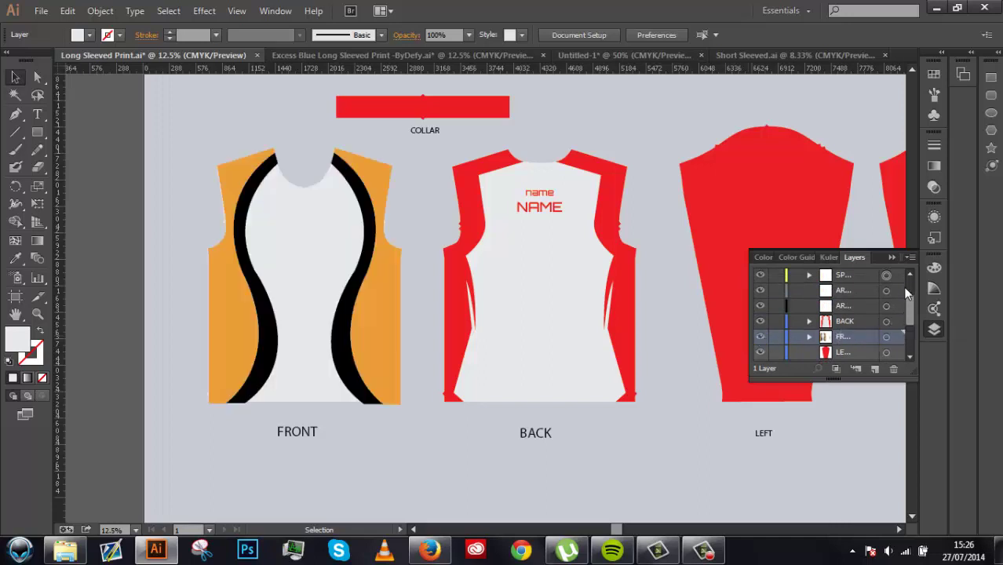
Move the existing sponsors layer above the Name layer in the OPEN ME layer stack.
{"action": "left_click_drag", "start_coordinate": [911, 308], "coordinate": [909, 299]}
{"action": "scroll", "coordinate": [846, 311], "scroll_direction": "up", "scroll_amount": 2}
{"action": "left_click_drag", "start_coordinate": [845, 321], "coordinate": [846, 292]}
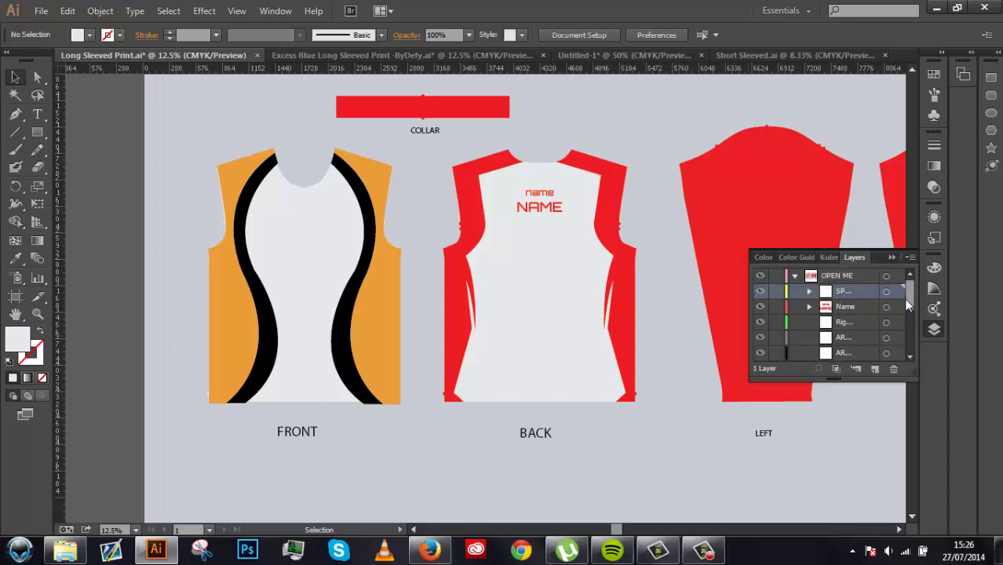
Move the pasted sponsor logo group out of the FRONT layer to the top of the OPEN ME layer stack.
{"action": "left_click_drag", "start_coordinate": [905, 299], "coordinate": [905, 321]}
{"action": "left_click", "coordinate": [809, 310]}
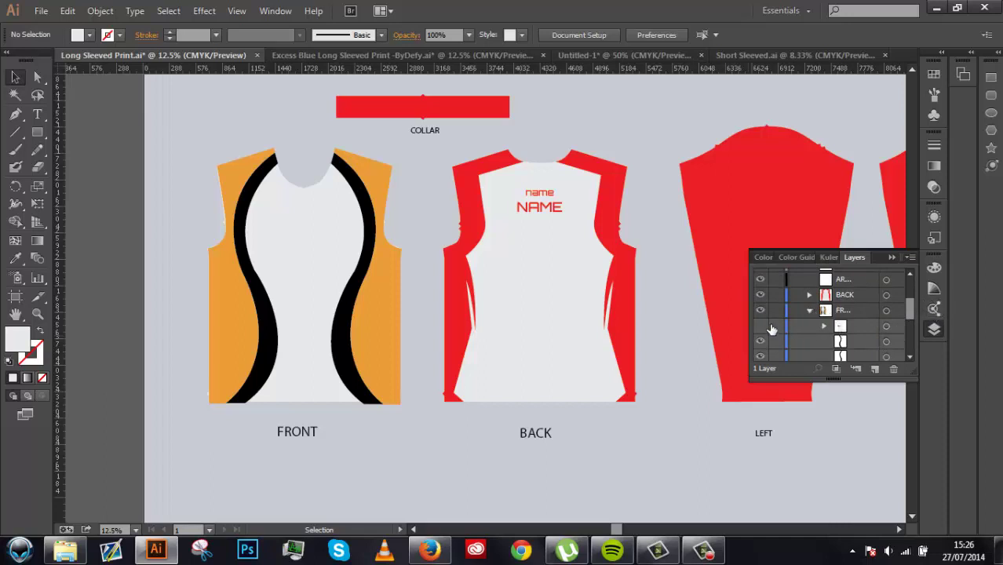
{"action": "left_click", "coordinate": [890, 328]}
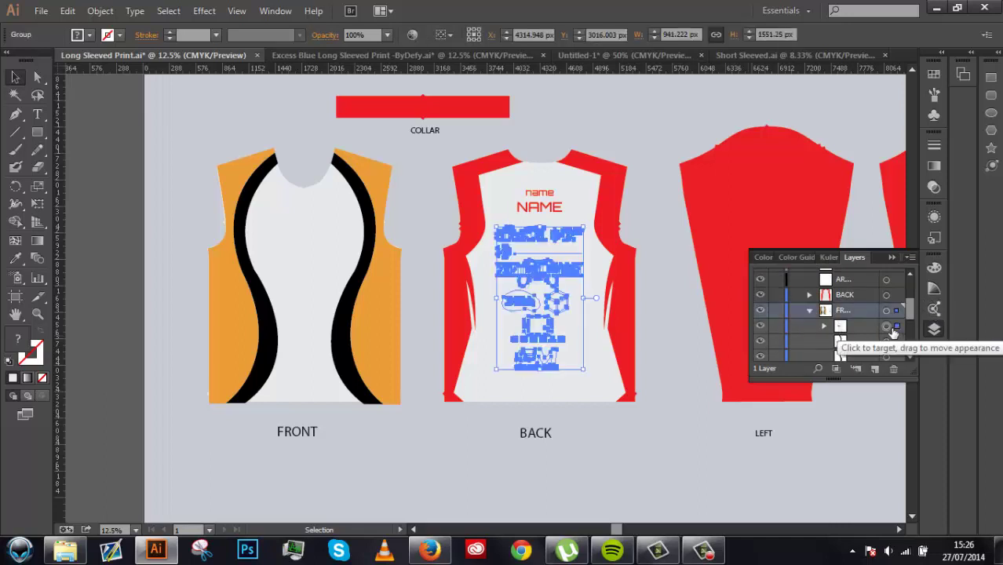
{"action": "left_click_drag", "start_coordinate": [877, 325], "coordinate": [864, 292]}
{"action": "left_click", "coordinate": [664, 377]}
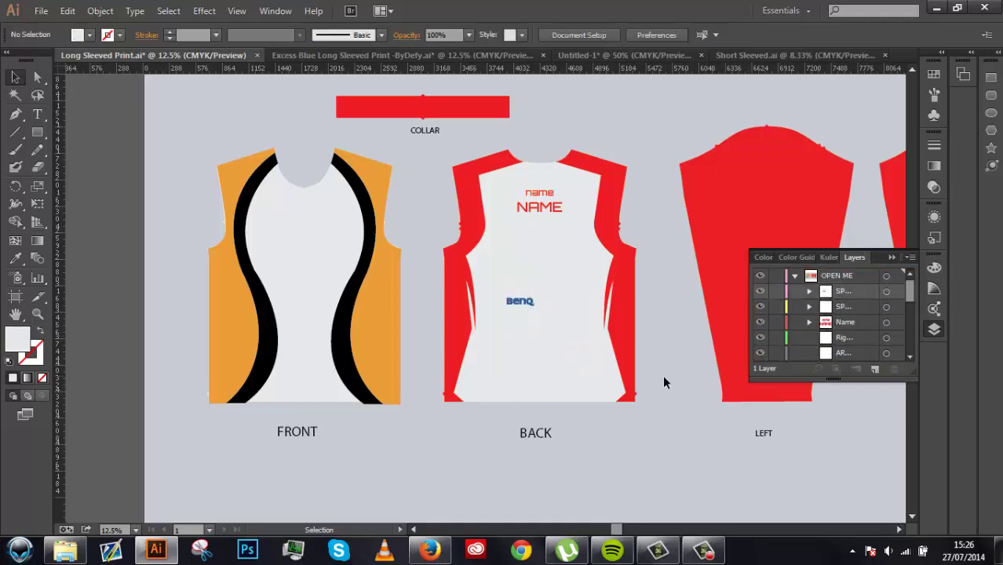
Fill the whole sponsor logo group on the BACK piece with the red swatch.
{"action": "left_click", "coordinate": [546, 310]}
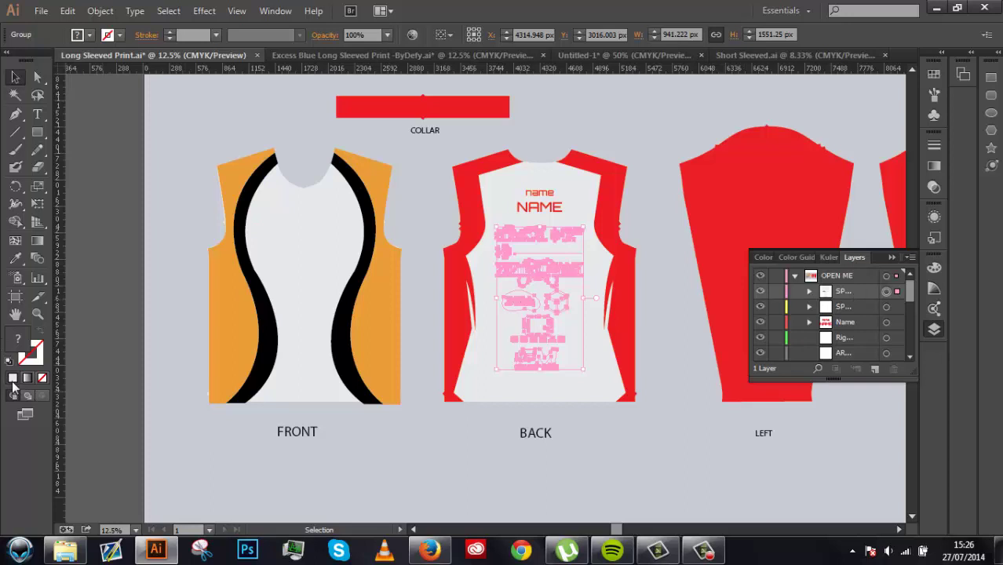
{"action": "left_click", "coordinate": [83, 37]}
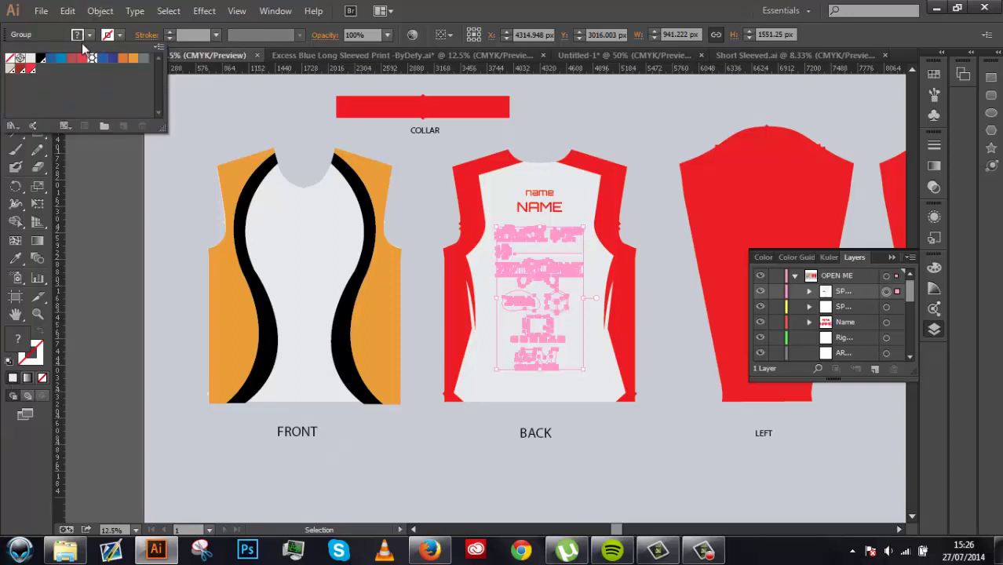
{"action": "left_click", "coordinate": [88, 60]}
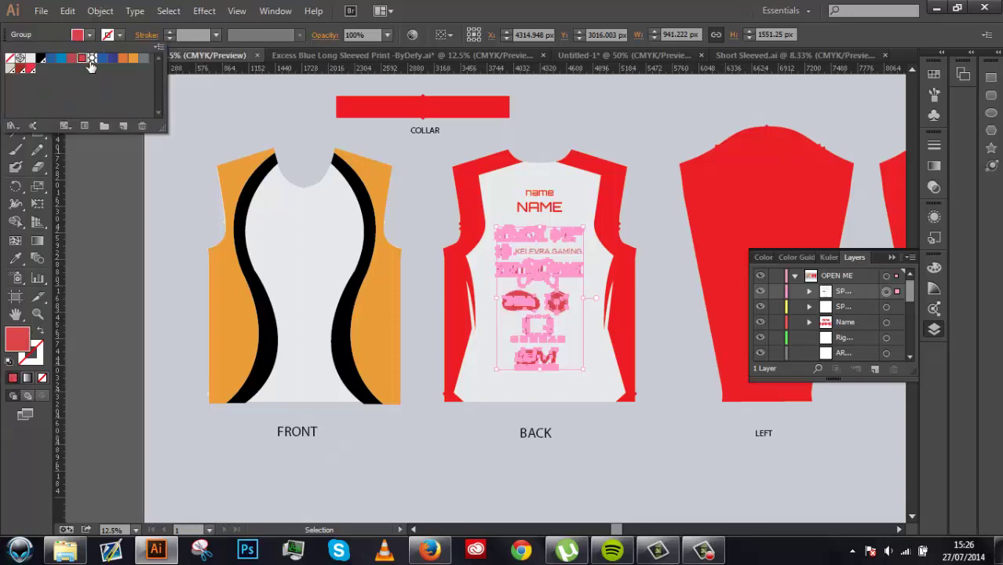
{"action": "left_click", "coordinate": [126, 266]}
Isolate the sponsor group and fill the BenQ logo with the white swatch.
{"action": "left_click", "coordinate": [517, 302]}
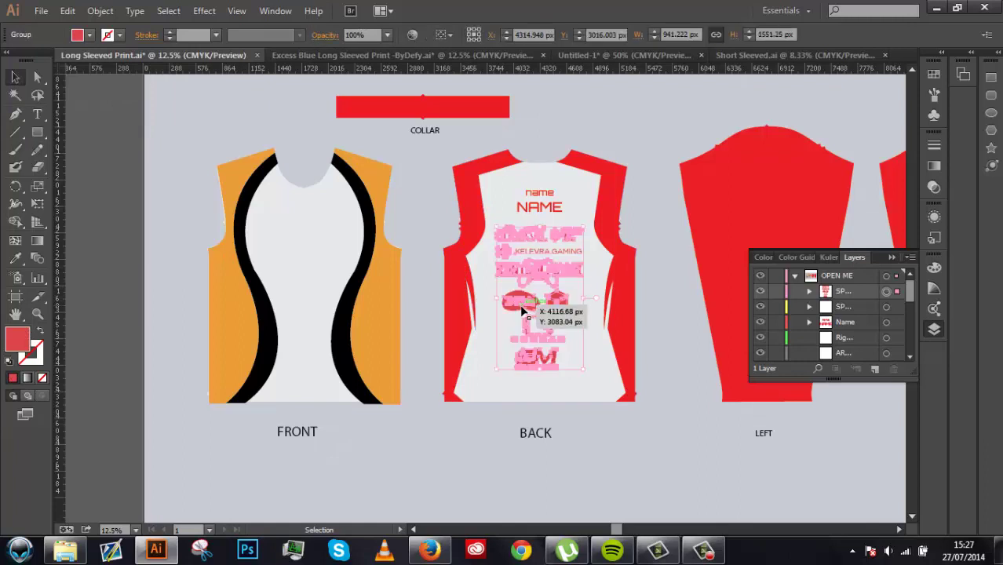
{"action": "double_click", "coordinate": [518, 304]}
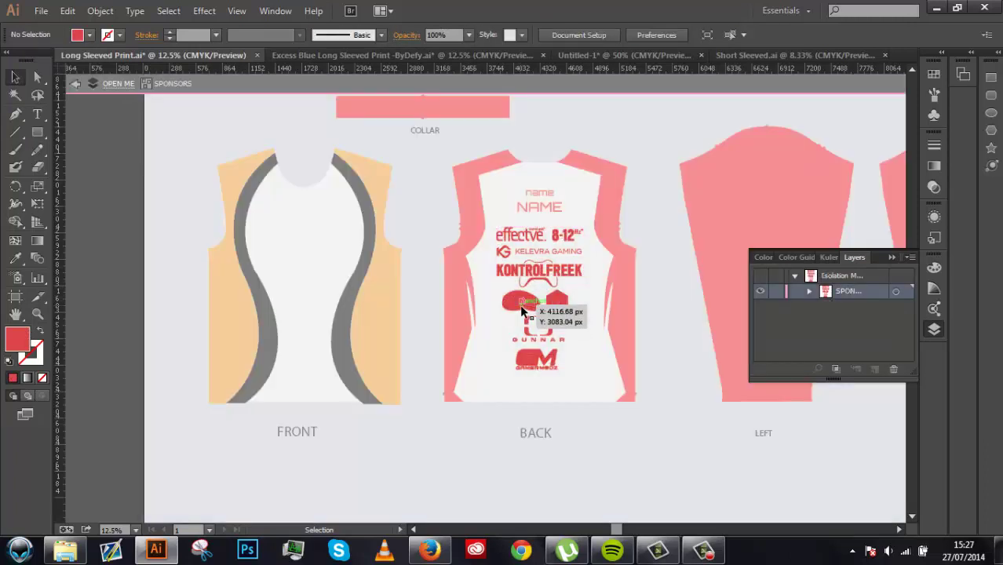
{"action": "left_click", "coordinate": [77, 34]}
{"action": "left_click", "coordinate": [31, 60]}
{"action": "left_click", "coordinate": [83, 240]}
{"action": "double_click", "coordinate": [84, 241]}
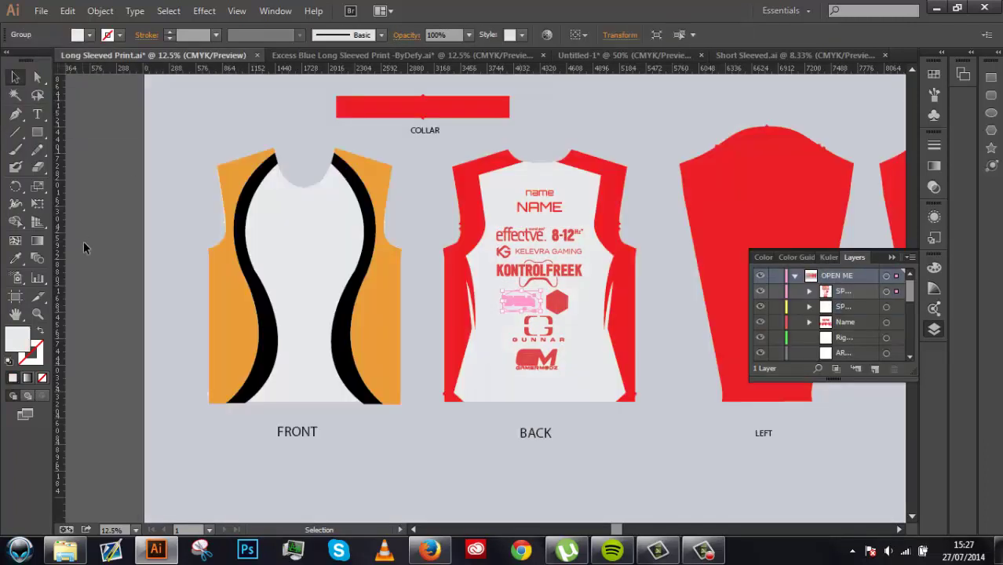
Delete the KELEVRA GAMING logo from the sponsor group on the BACK piece.
{"action": "double_click", "coordinate": [539, 251]}
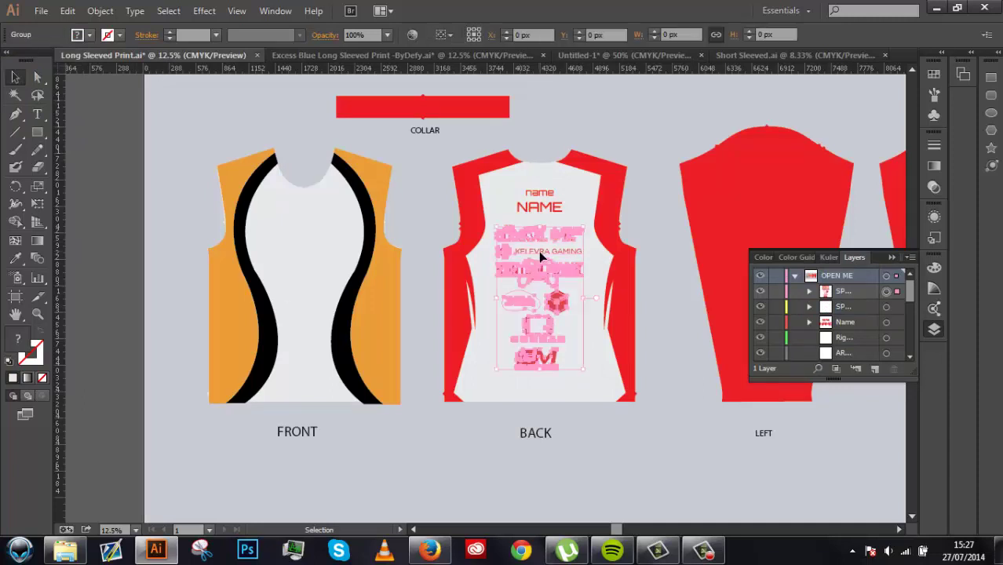
{"action": "left_click", "coordinate": [523, 256]}
{"action": "key", "text": "Delete"}
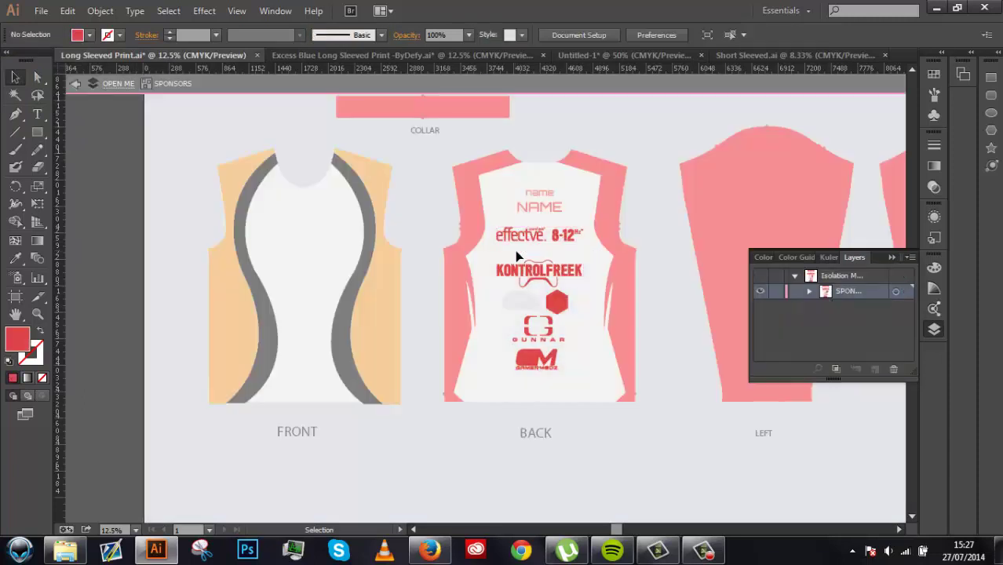
Isolate the KONTROLFREEK logo, select all its parts and nudge them up slightly toward the effectve 8-12Hz logo.
{"action": "double_click", "coordinate": [553, 280]}
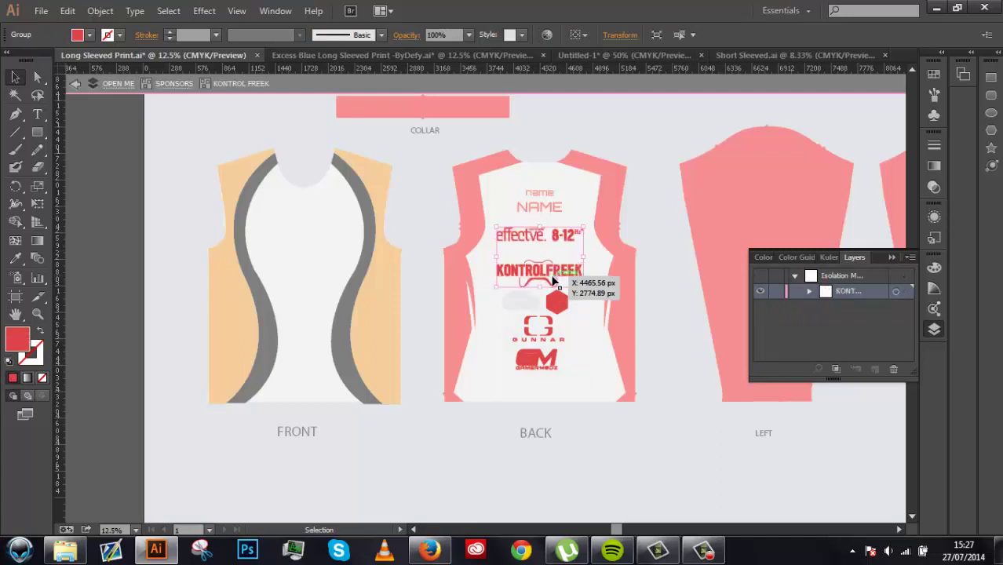
{"action": "left_click", "coordinate": [553, 281]}
{"action": "left_click", "coordinate": [577, 280]}
{"action": "left_click_drag", "start_coordinate": [591, 280], "coordinate": [476, 261]}
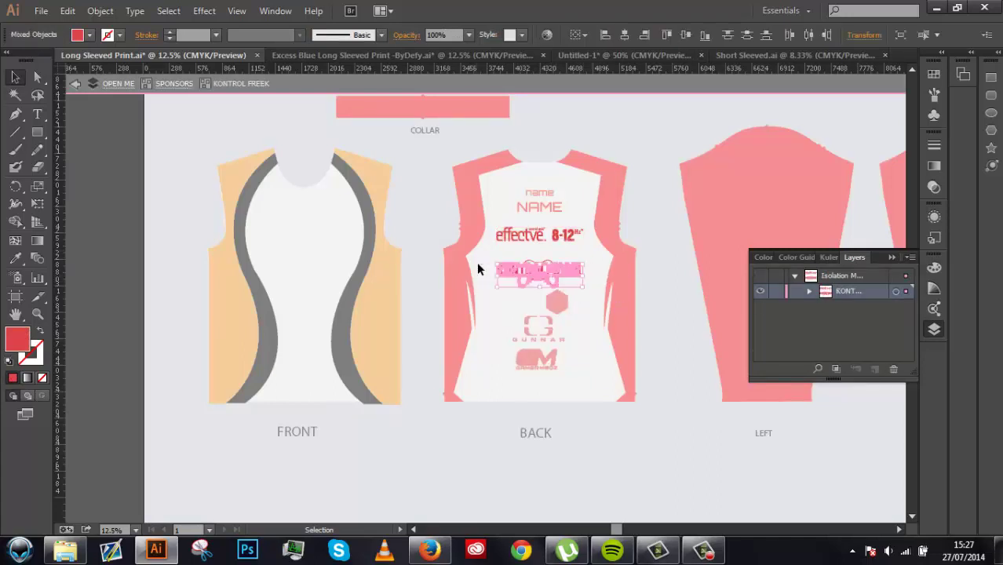
{"action": "left_click", "coordinate": [608, 292]}
{"action": "left_click_drag", "start_coordinate": [595, 296], "coordinate": [462, 246]}
{"action": "key", "text": "Up"}
{"action": "key", "text": "Up"}
{"action": "key", "text": "Up"}
{"action": "key", "text": "Up"}
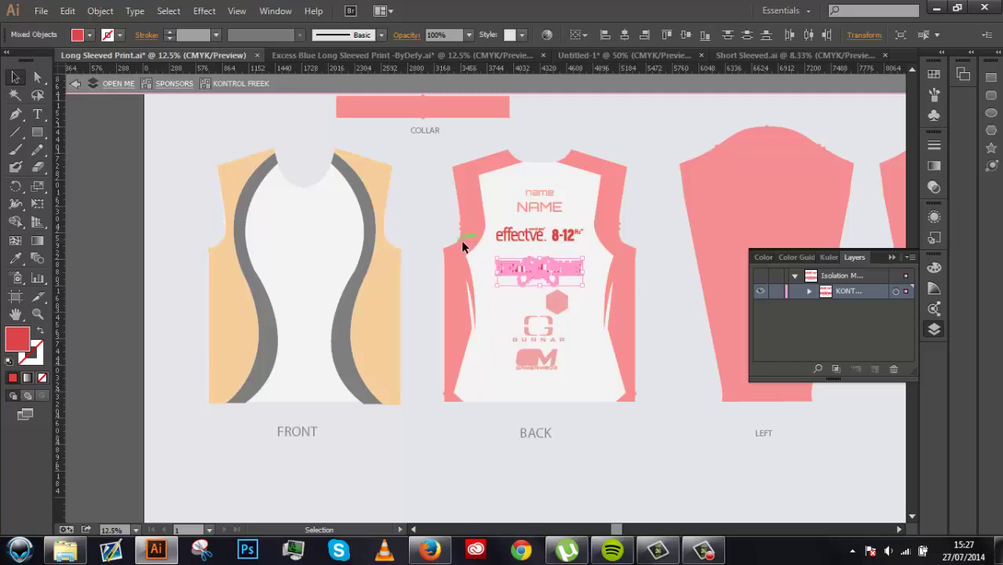
{"action": "key", "text": "Up"}
{"action": "key", "text": "Up"}
{"action": "key", "text": "Up"}
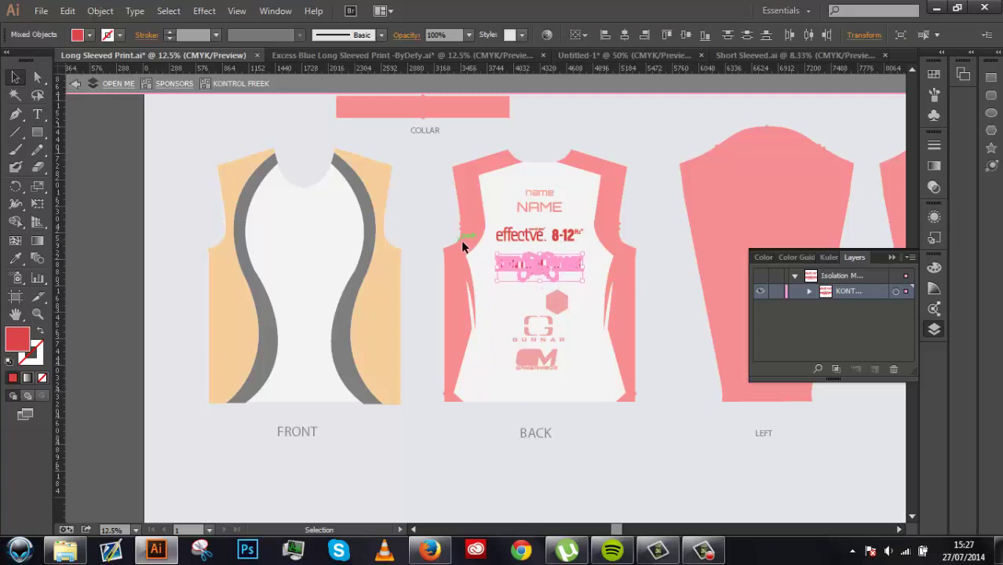
{"action": "double_click", "coordinate": [490, 479]}
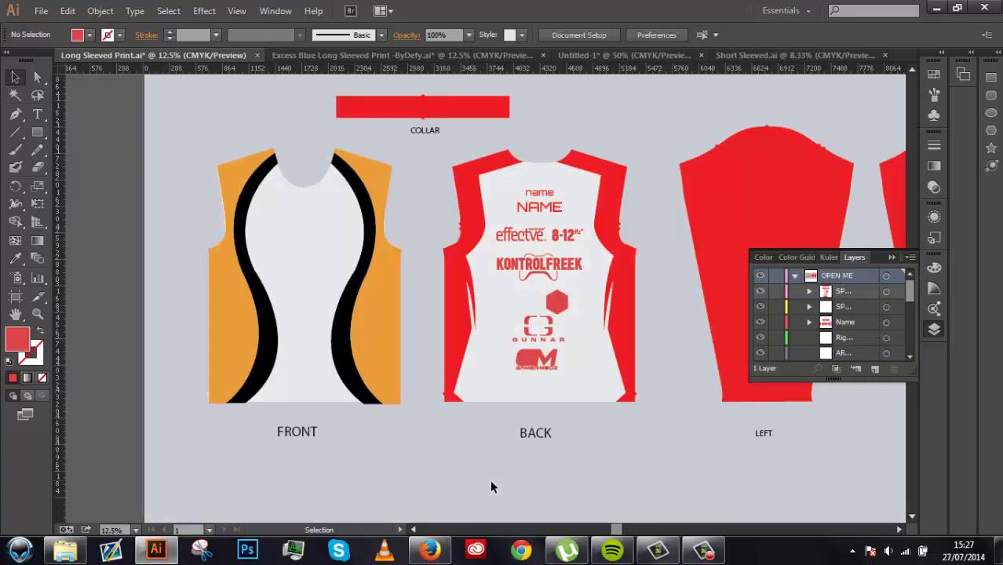
Delete the inner faces of the hexagon logo beside the BenQ logo, leaving a cube outline.
{"action": "key", "text": "ctrl+plus"}
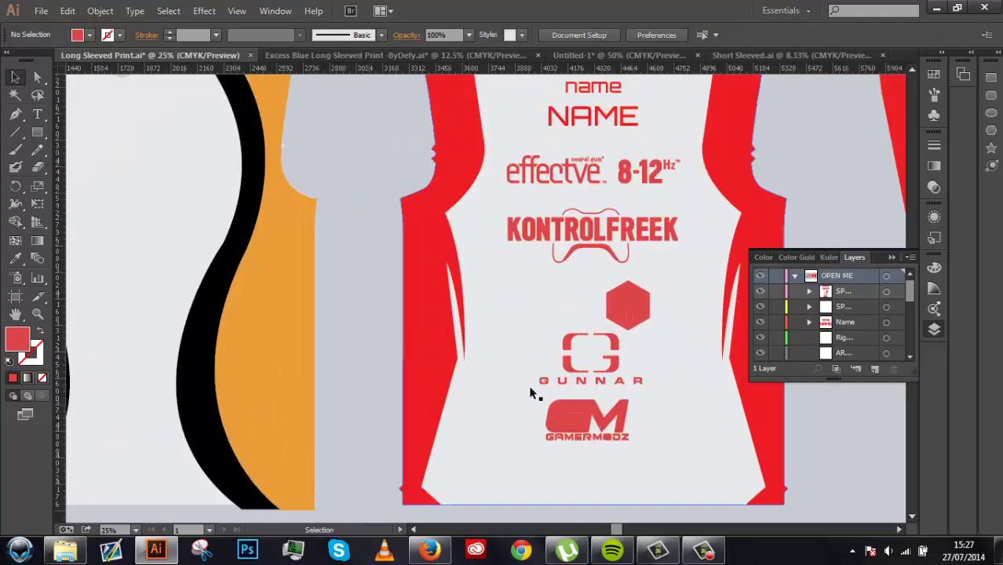
{"action": "double_click", "coordinate": [638, 319]}
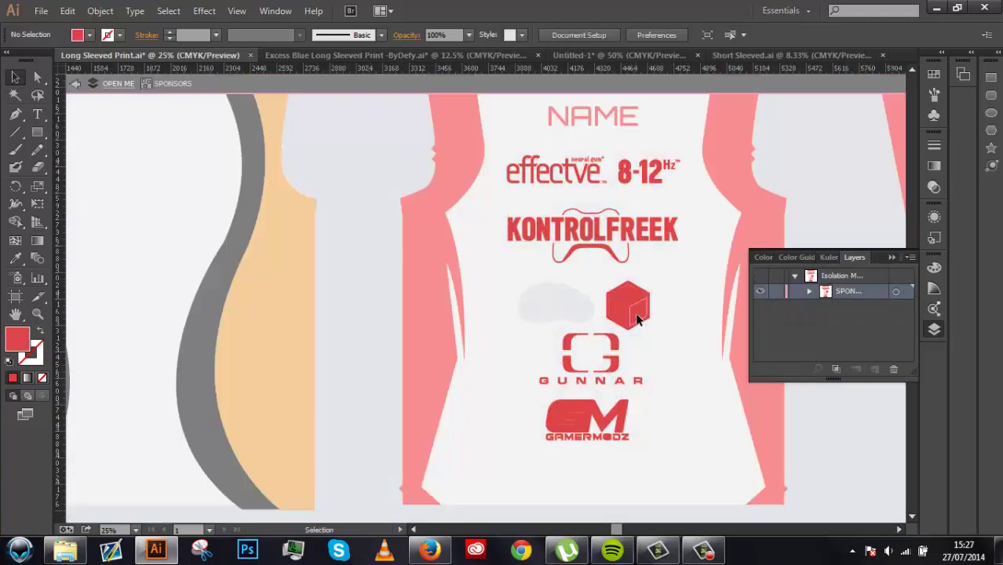
{"action": "double_click", "coordinate": [639, 318]}
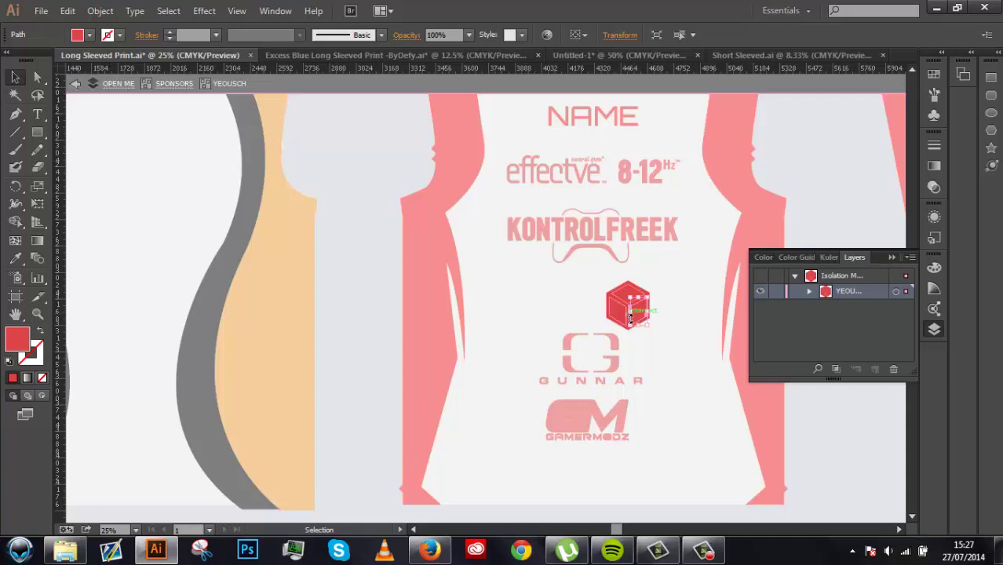
{"action": "left_click", "coordinate": [631, 318]}
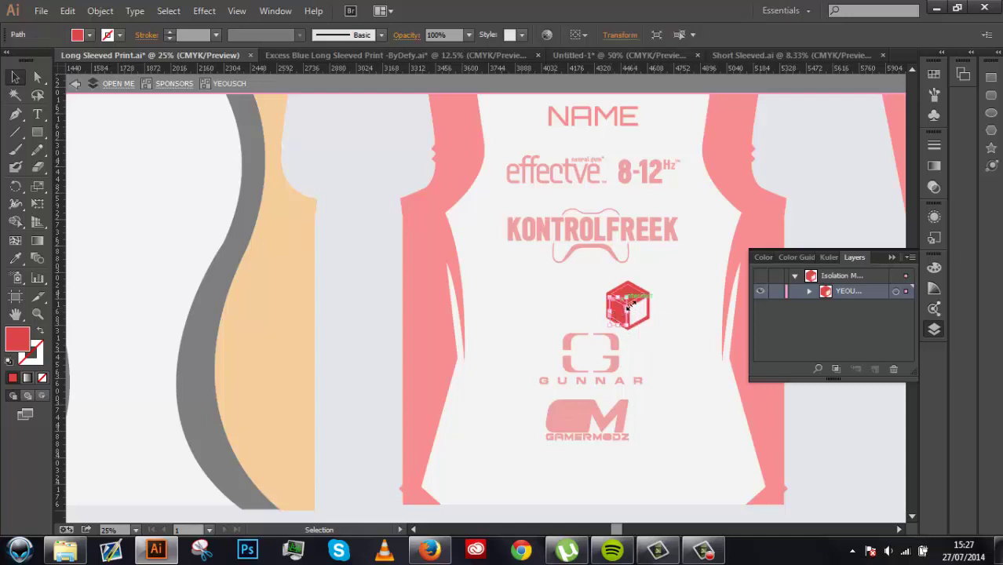
{"action": "left_click", "coordinate": [695, 262]}
{"action": "key", "text": "Escape"}
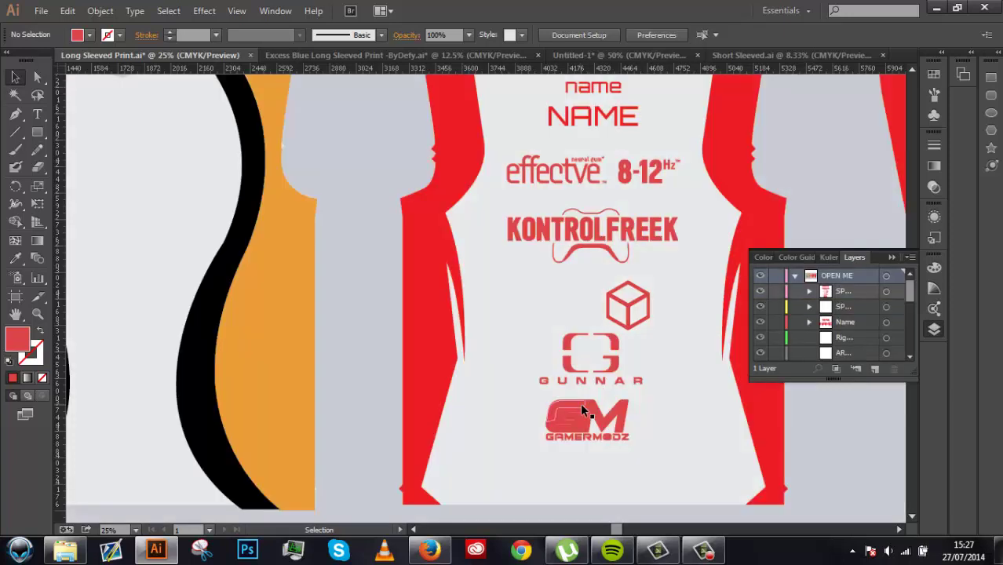
Fill the rounded background shape of the BenQ logo with the red swatch, keeping the lettering white.
{"action": "double_click", "coordinate": [544, 307]}
{"action": "left_click", "coordinate": [549, 322]}
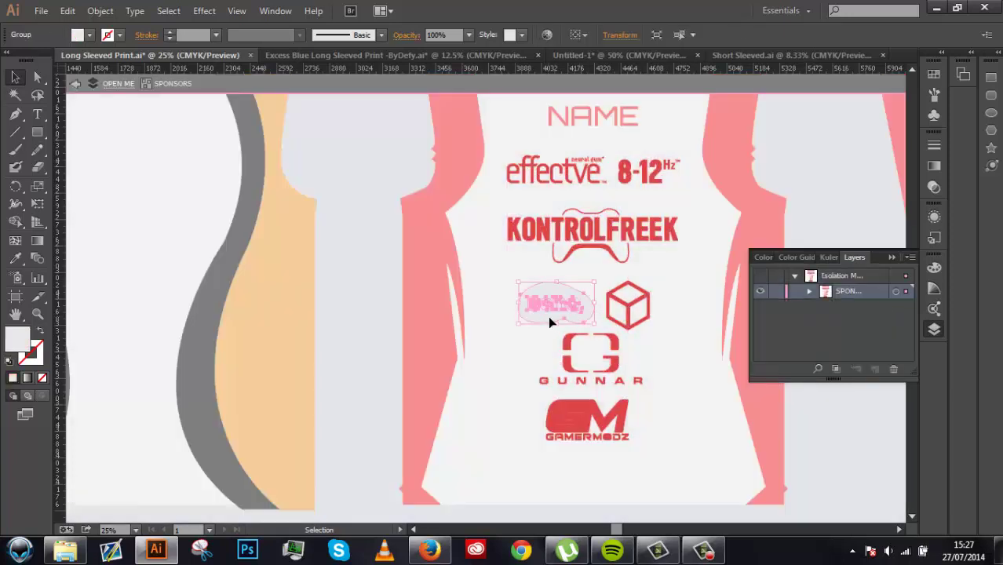
{"action": "double_click", "coordinate": [548, 318]}
{"action": "left_click", "coordinate": [547, 317]}
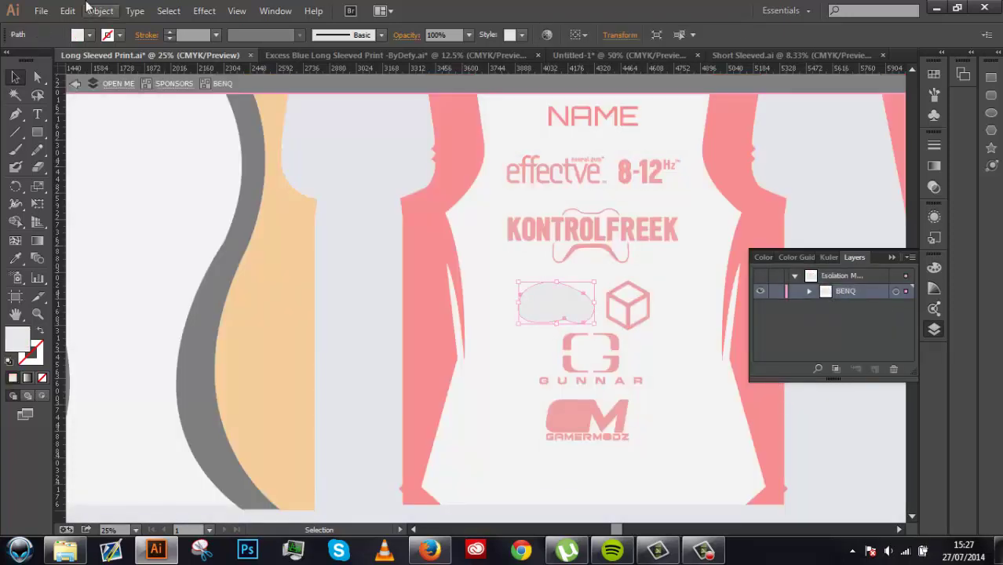
{"action": "left_click", "coordinate": [107, 36]}
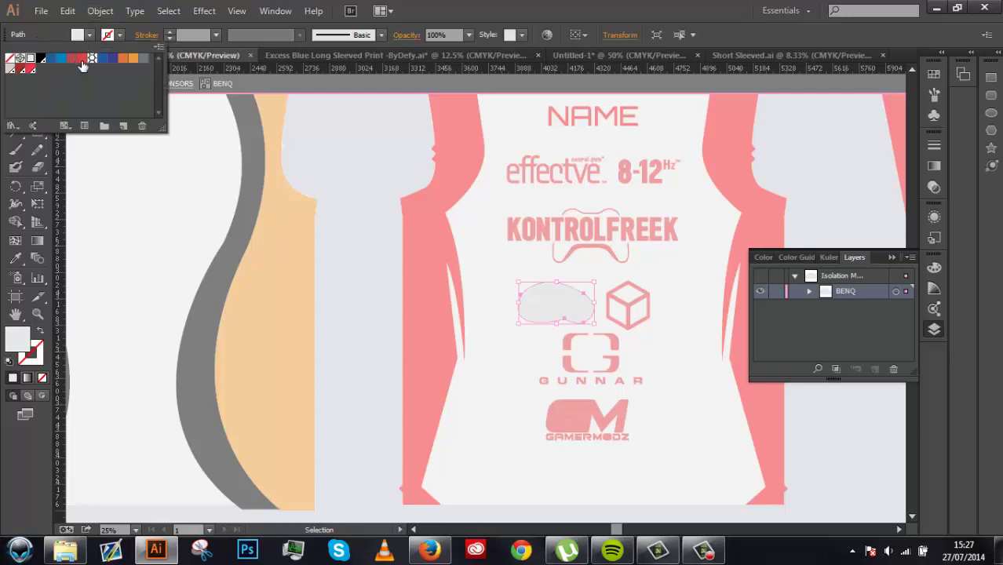
{"action": "left_click", "coordinate": [83, 60]}
{"action": "double_click", "coordinate": [230, 297]}
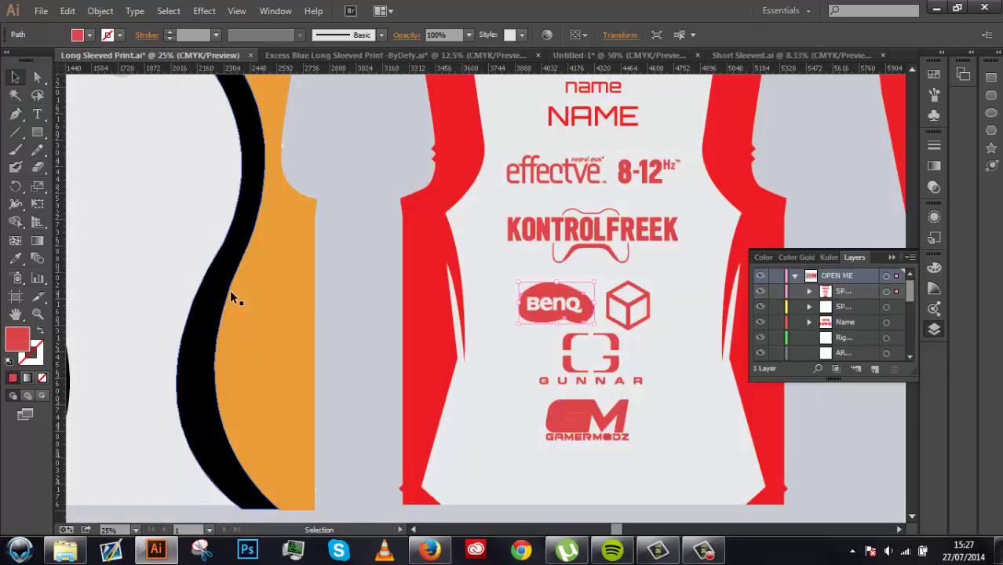
{"action": "left_click", "coordinate": [231, 295]}
Isolate the GAMERMODZ logo on the BACK piece and delete the extra shapes inside the large G.
{"action": "left_click", "coordinate": [565, 422]}
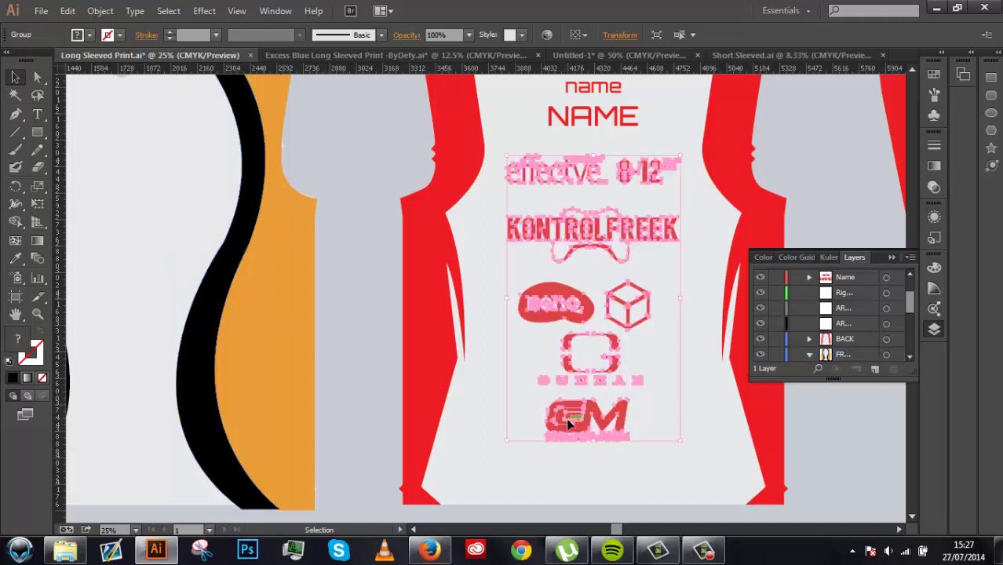
{"action": "double_click", "coordinate": [573, 412]}
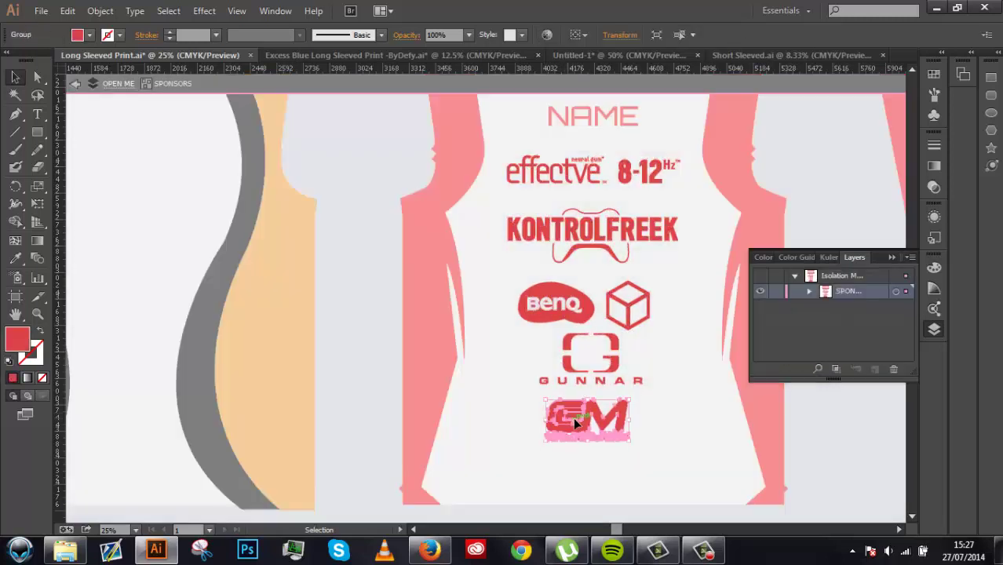
{"action": "double_click", "coordinate": [573, 417]}
{"action": "left_click", "coordinate": [574, 417]}
{"action": "mouse_move", "coordinate": [573, 418]}
{"action": "left_mouse_down"}
{"action": "mouse_move", "coordinate": [567, 396]}
{"action": "mouse_move", "coordinate": [570, 419]}
{"action": "left_mouse_up"}
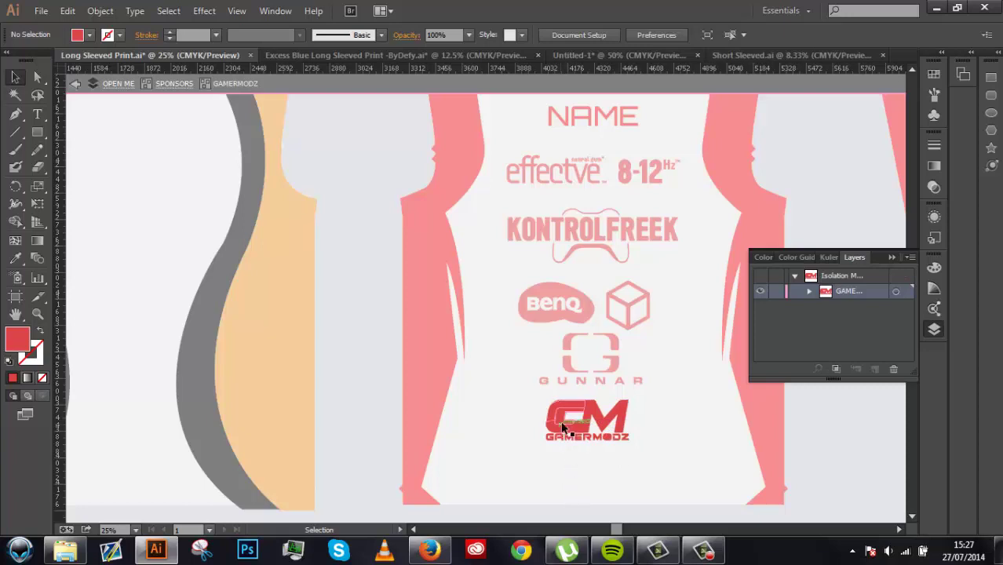
{"action": "left_click", "coordinate": [561, 420]}
{"action": "key", "text": "ctrl+shift+a"}
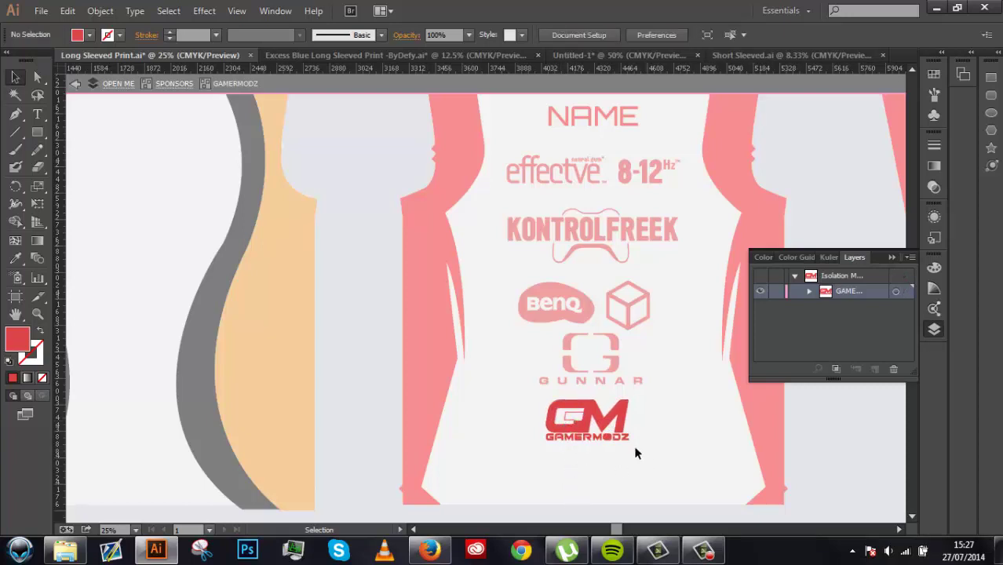
{"action": "left_click", "coordinate": [572, 422]}
{"action": "double_click", "coordinate": [573, 424]}
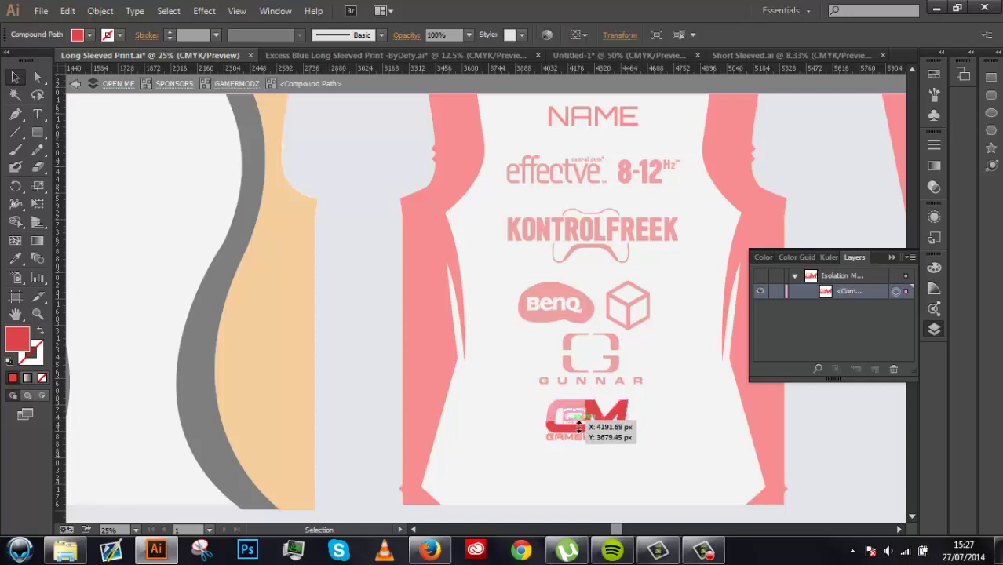
{"action": "double_click", "coordinate": [681, 426]}
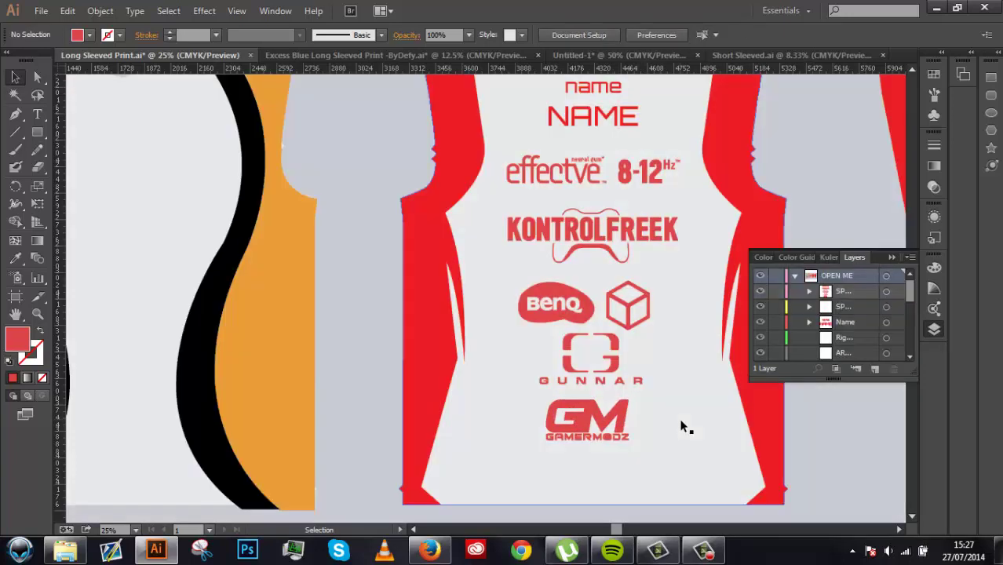
Delete the filled shape inside the O of the GAMERMODZ lettering and leave isolation mode.
{"action": "double_click", "coordinate": [608, 437]}
{"action": "left_click", "coordinate": [612, 441]}
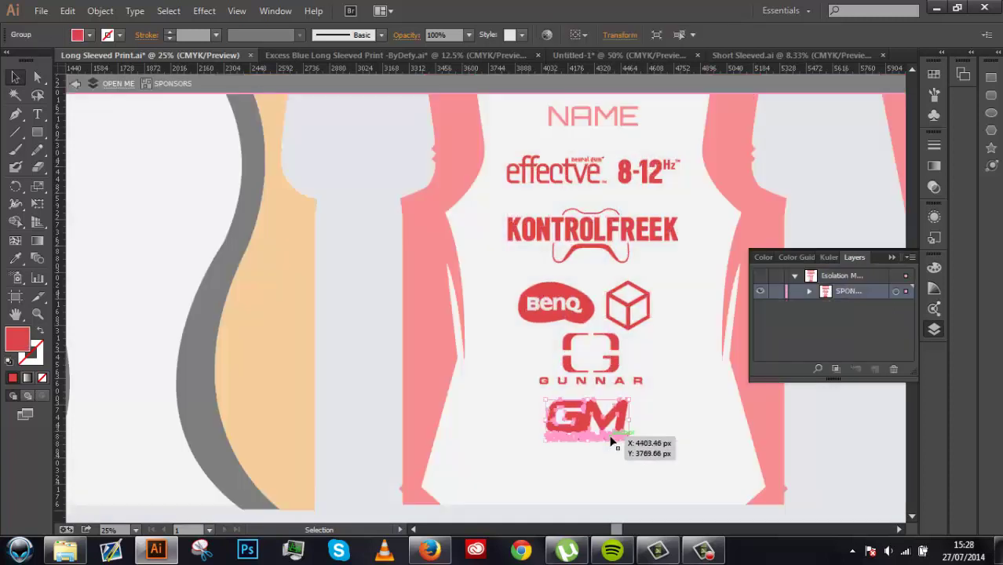
{"action": "double_click", "coordinate": [612, 442]}
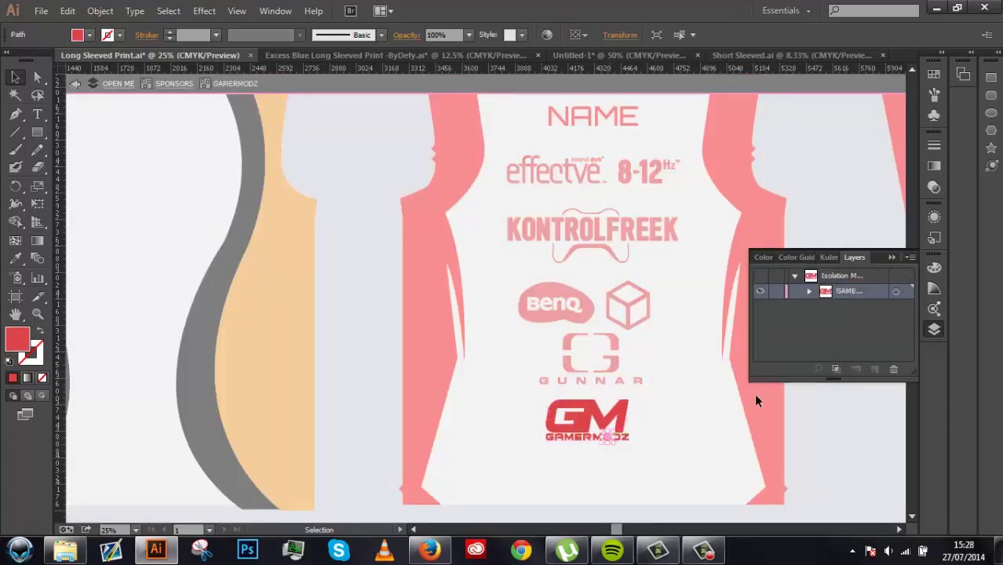
{"action": "double_click", "coordinate": [832, 445]}
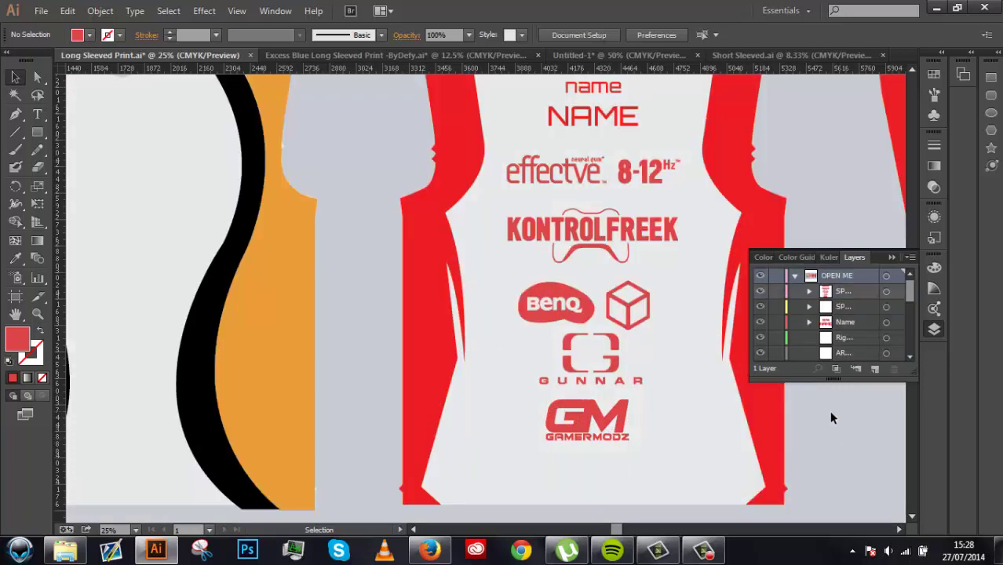
Select the whole sponsor logo group on the BACK piece and nudge it down slightly, away from the NAME text.
{"action": "key", "text": "ctrl+minus"}
{"action": "key", "text": "ctrl+minus"}
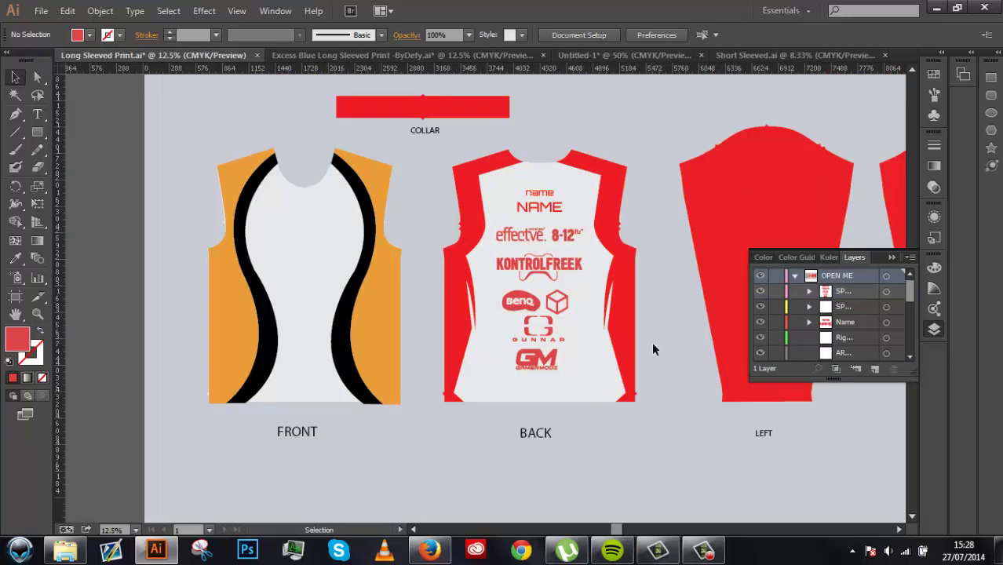
{"action": "left_click", "coordinate": [887, 292]}
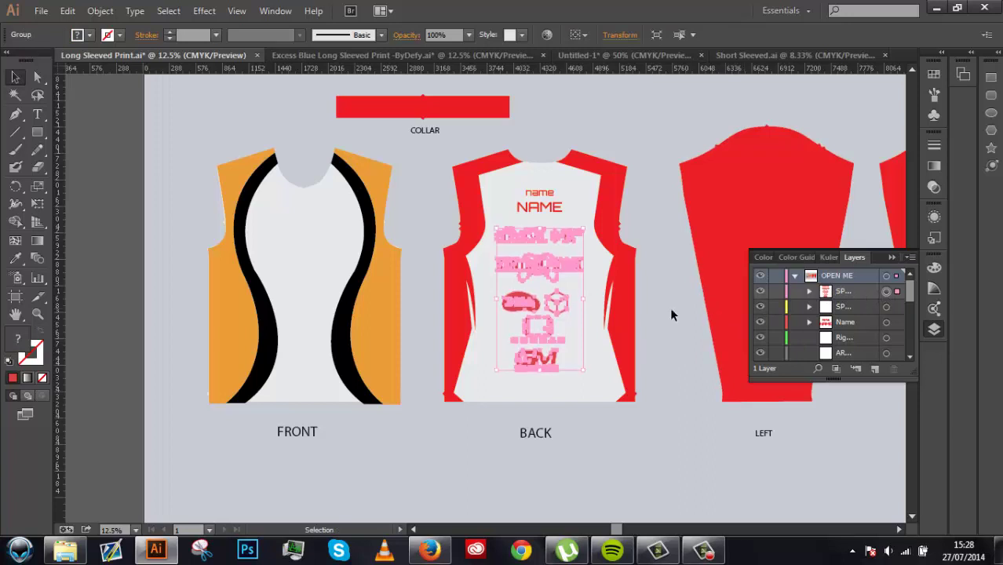
{"action": "key", "text": "Down"}
{"action": "key", "text": "Down"}
{"action": "key", "text": "Down"}
{"action": "key", "text": "Down"}
{"action": "key", "text": "Down"}
{"action": "key", "text": "Down"}
{"action": "key", "text": "Down"}
{"action": "key", "text": "Down"}
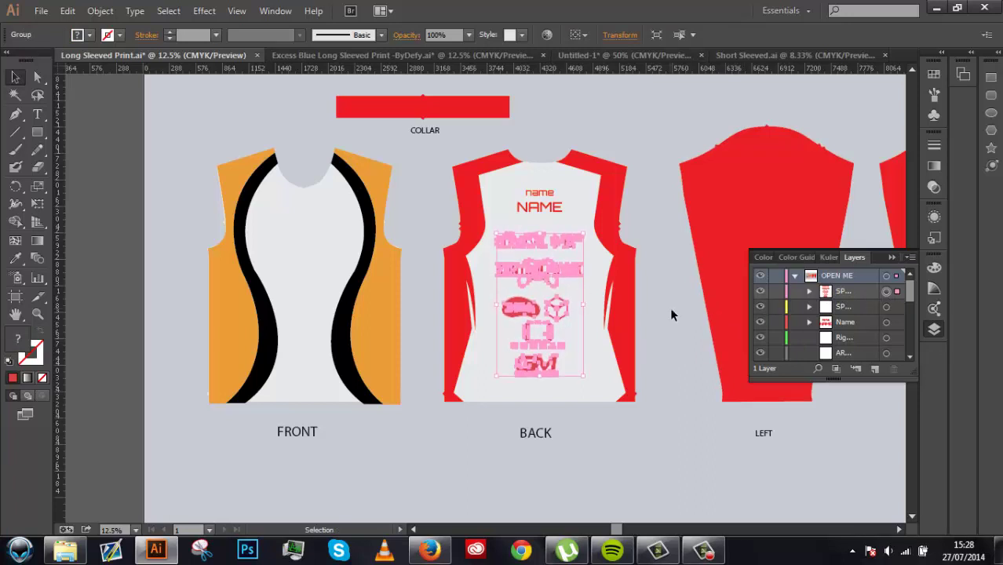
{"action": "key", "text": "Down"}
{"action": "key", "text": "Down"}
{"action": "key", "text": "Down"}
{"action": "key", "text": "Down"}
{"action": "key", "text": "Down"}
{"action": "key", "text": "Down"}
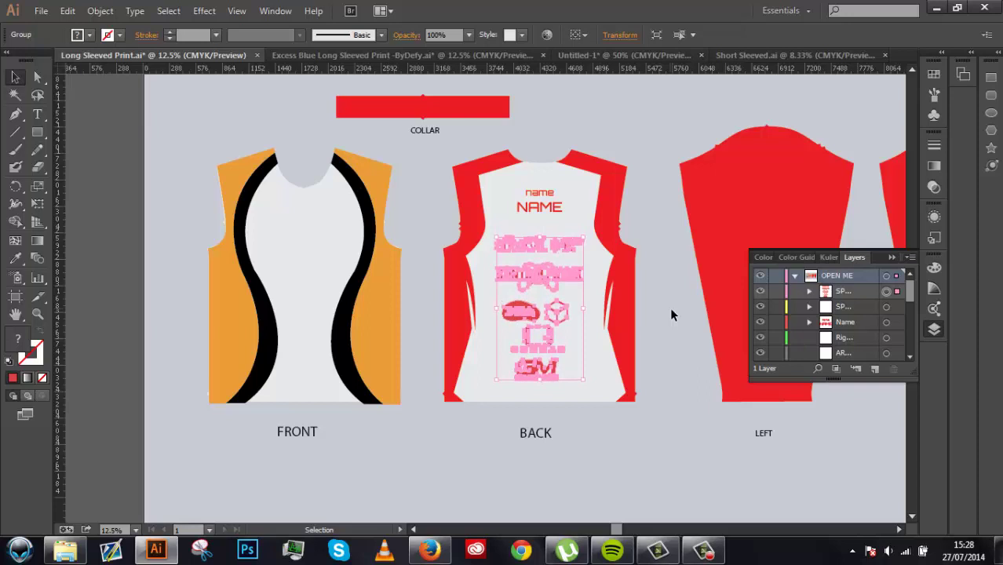
{"action": "left_click", "coordinate": [671, 314]}
Duplicate the small lowercase name text on the BACK piece and change the copy's wording to "blitzesports.com".
{"action": "left_click", "coordinate": [538, 194]}
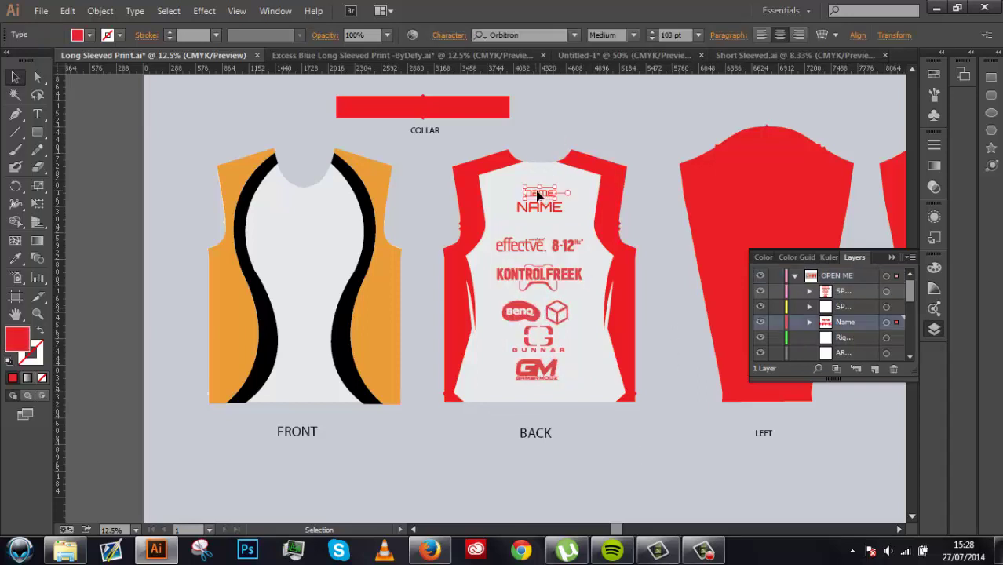
{"action": "key", "text": "ctrl+c"}
{"action": "key", "text": "ctrl+v"}
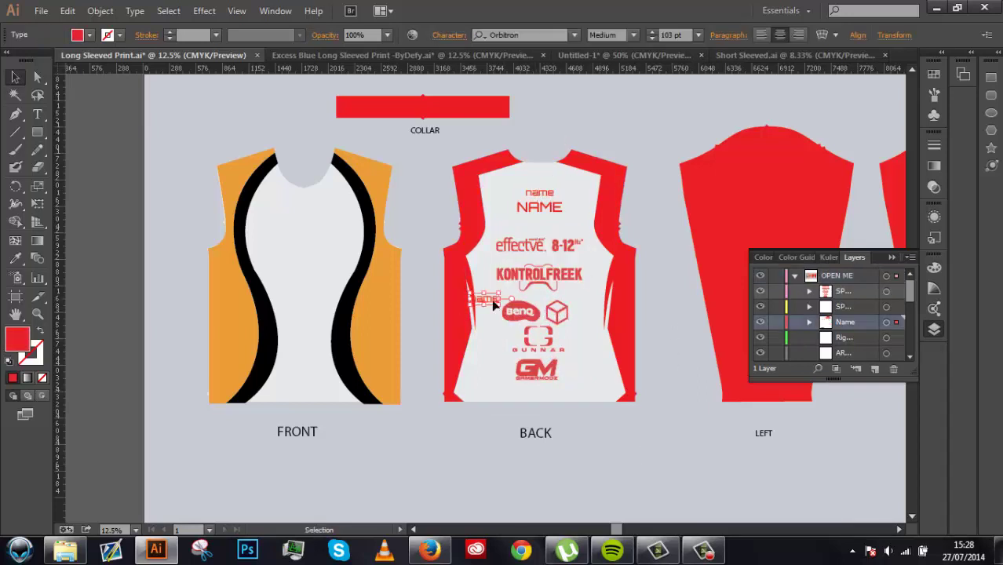
{"action": "key", "text": "t"}
{"action": "left_click_drag", "start_coordinate": [502, 303], "coordinate": [259, 314]}
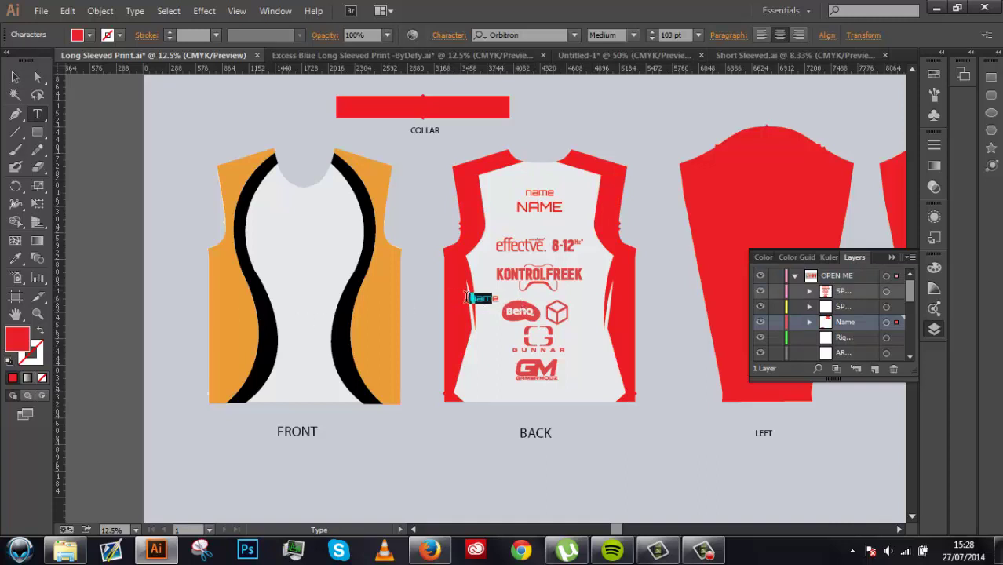
{"action": "key", "text": "BackSpace"}
{"action": "type", "text": "s.com"}
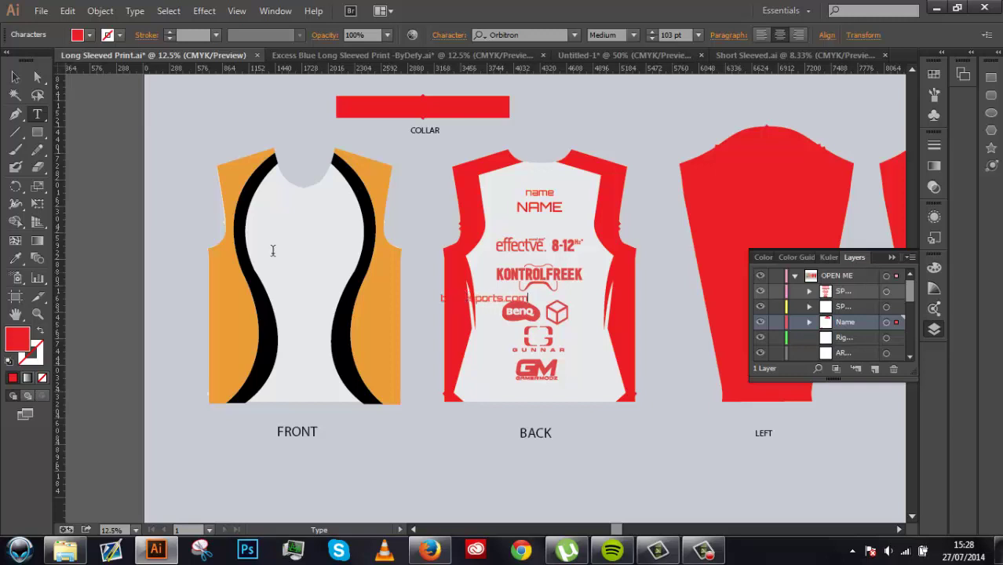
Move the blitzesports.com text below the GAMERMODZ logo, near the bottom edge of the BACK piece.
{"action": "left_click", "coordinate": [15, 76]}
{"action": "left_click_drag", "start_coordinate": [501, 301], "coordinate": [569, 399]}
{"action": "left_click", "coordinate": [627, 453]}
{"action": "left_click", "coordinate": [613, 444]}
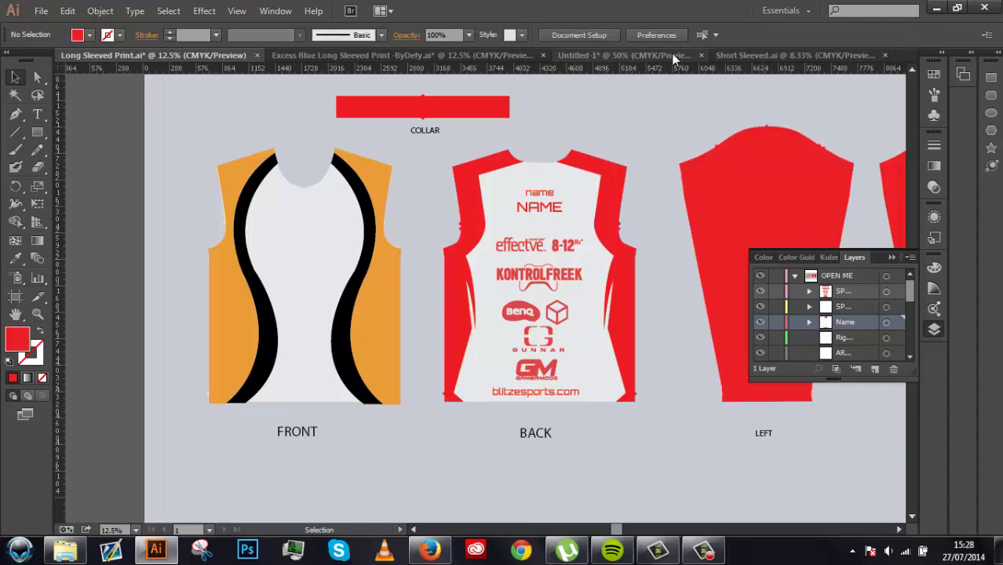
Copy the KF logo from the Excess Blue Long Sleeved Print document onto the upper part of the LEFT sleeve in Long Sleeved Print.
{"action": "left_click", "coordinate": [494, 55]}
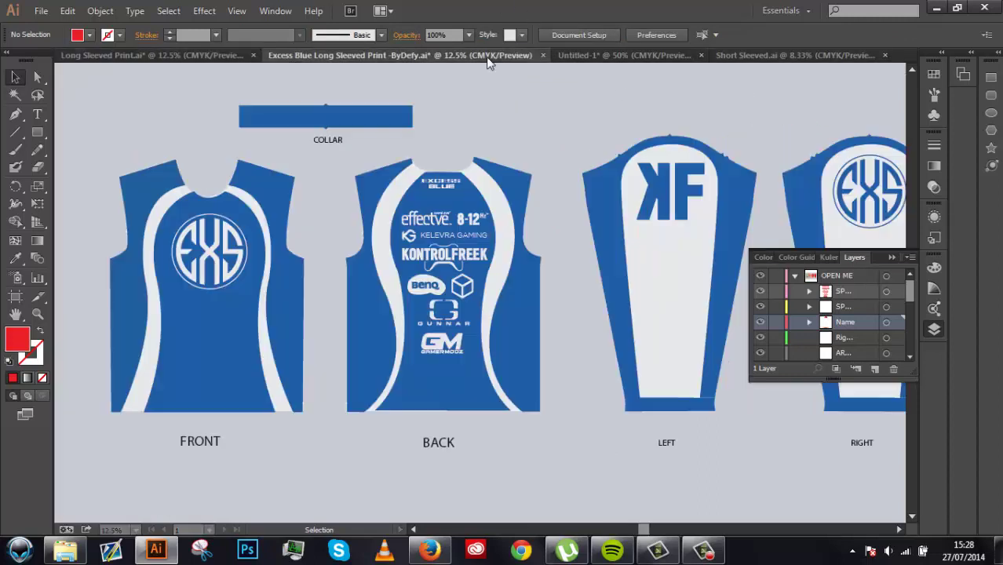
{"action": "left_click", "coordinate": [663, 196]}
{"action": "left_click", "coordinate": [153, 55]}
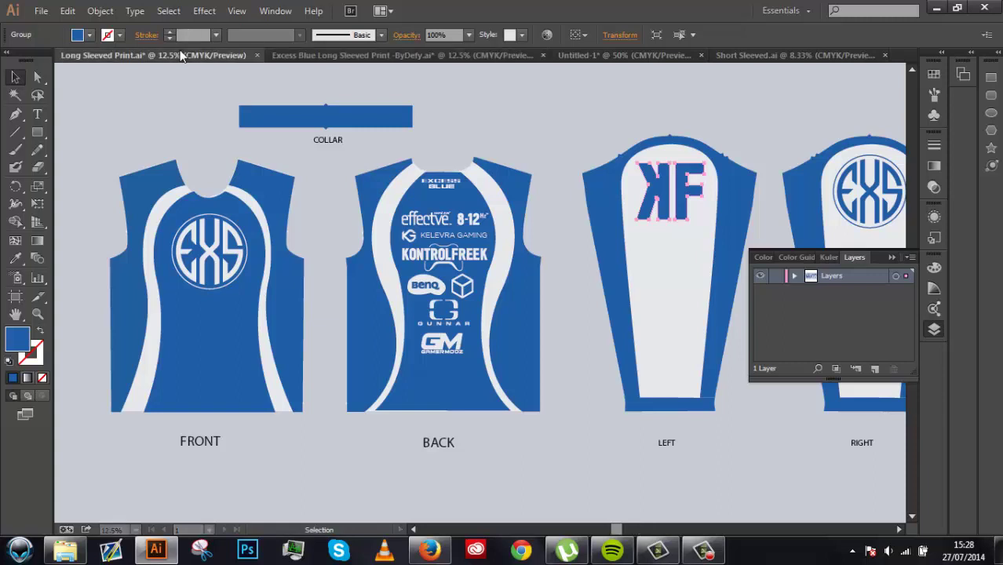
{"action": "left_click", "coordinate": [892, 257]}
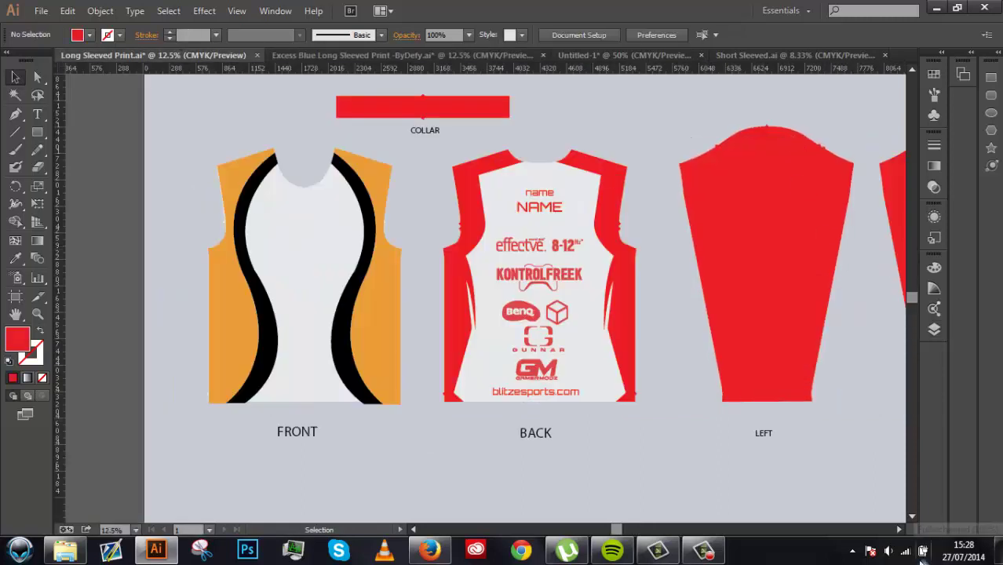
{"action": "left_click", "coordinate": [900, 530]}
{"action": "left_click", "coordinate": [900, 530]}
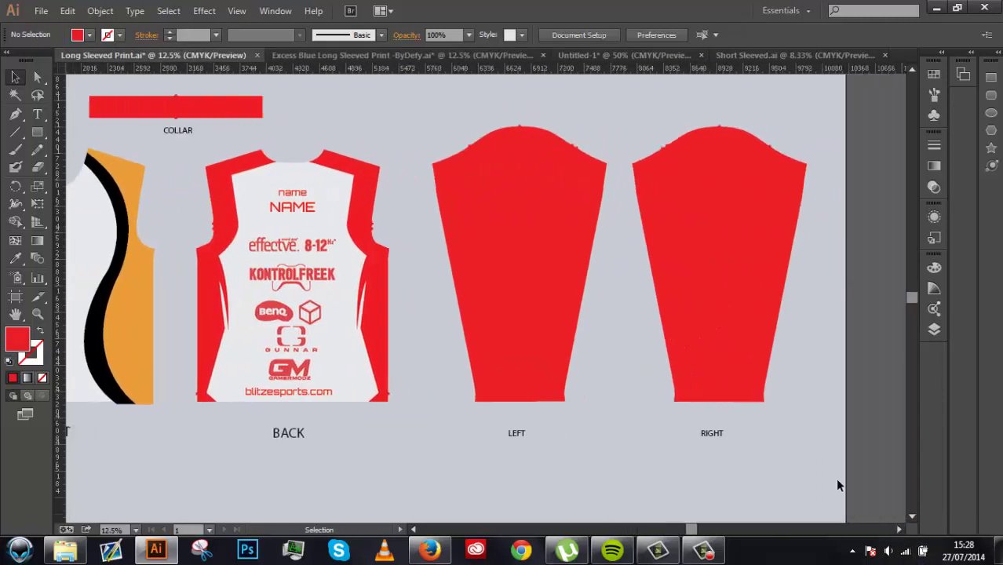
{"action": "key", "text": "ctrl+v"}
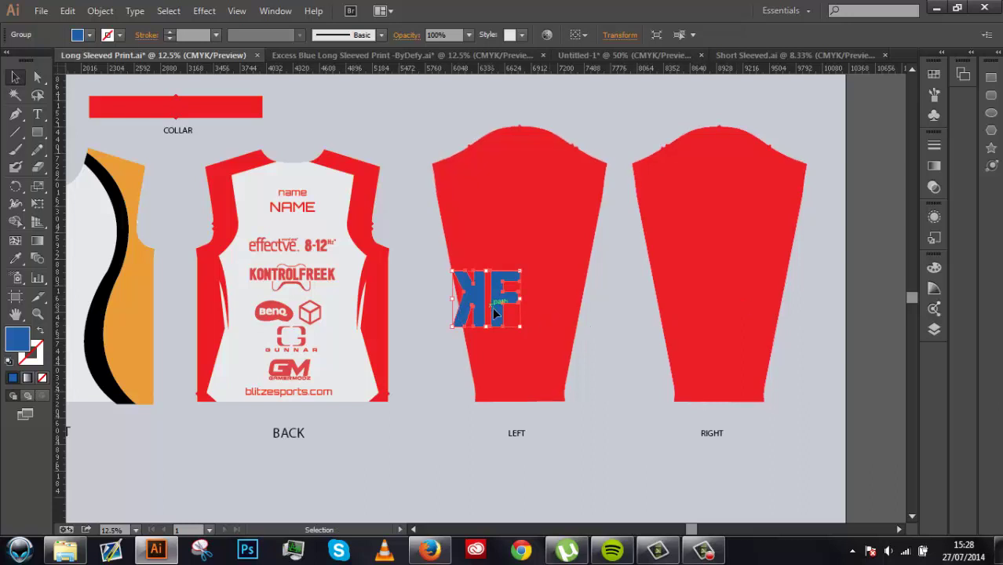
{"action": "left_click_drag", "start_coordinate": [494, 313], "coordinate": [534, 203]}
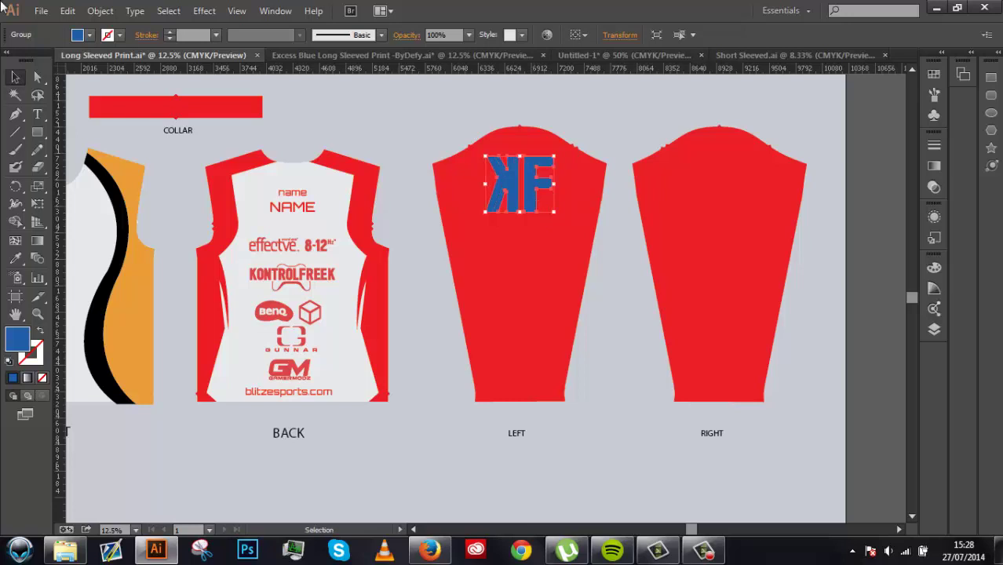
Fill the KF logo on the LEFT sleeve with the white swatch and deselect it.
{"action": "left_click", "coordinate": [77, 35]}
{"action": "left_click", "coordinate": [30, 59]}
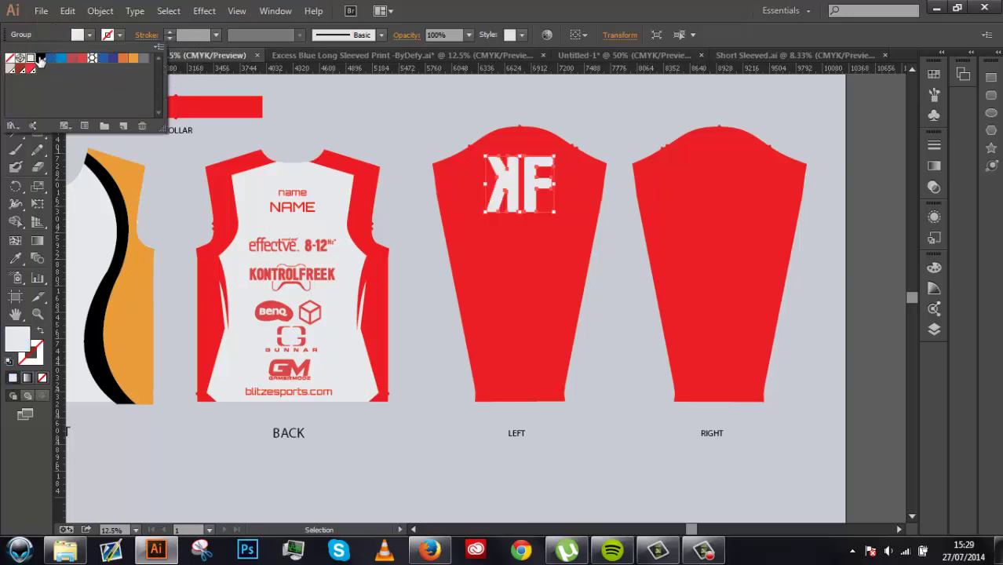
{"action": "left_click", "coordinate": [420, 318]}
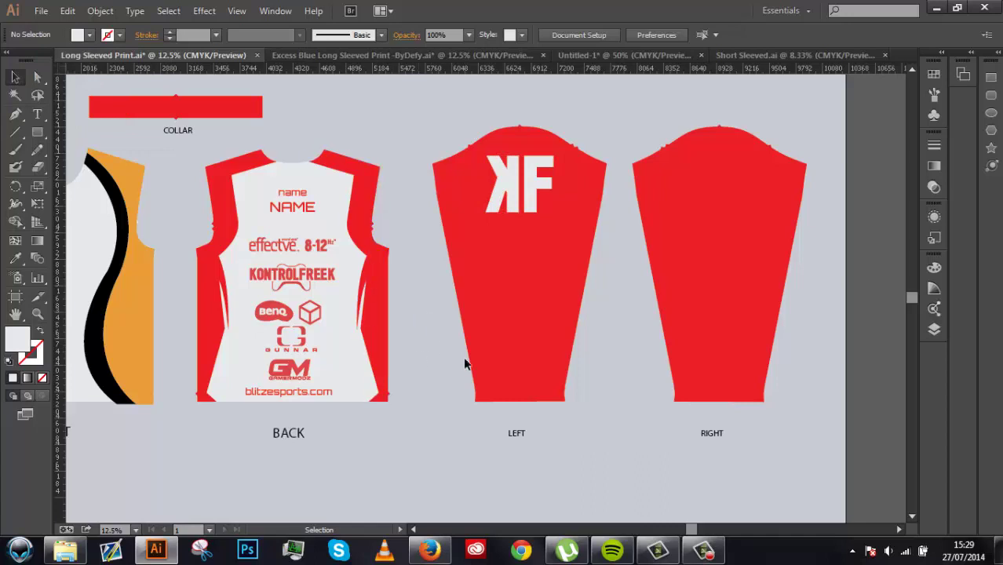
Copy the cube logo out of the BACK sponsor group, paste it as a separate object and enlarge it proportionally.
{"action": "left_click_drag", "start_coordinate": [322, 313], "coordinate": [317, 314]}
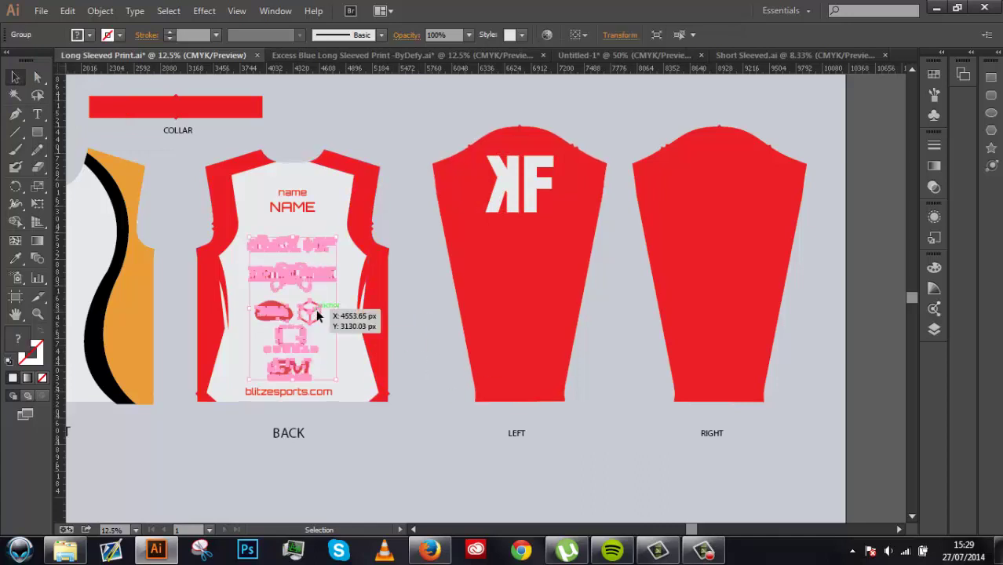
{"action": "double_click", "coordinate": [317, 313]}
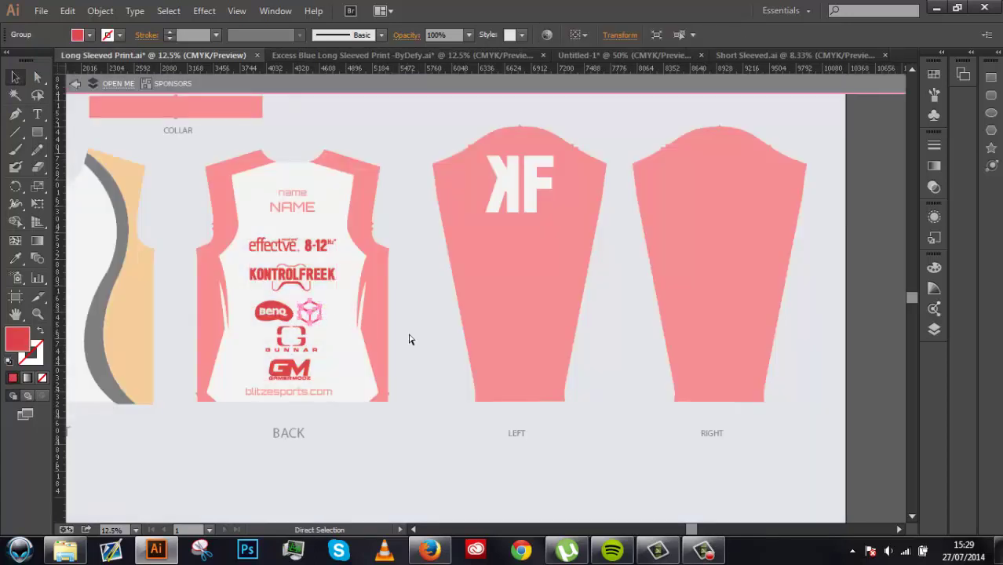
{"action": "double_click", "coordinate": [425, 373]}
{"action": "key", "text": "ctrl+v"}
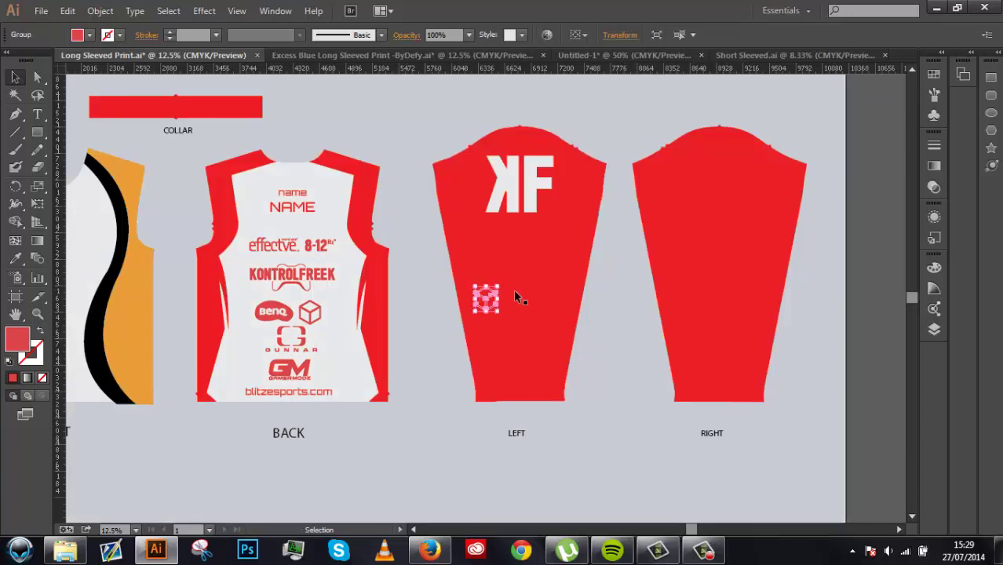
{"action": "left_click_drag", "start_coordinate": [499, 313], "coordinate": [604, 433]}
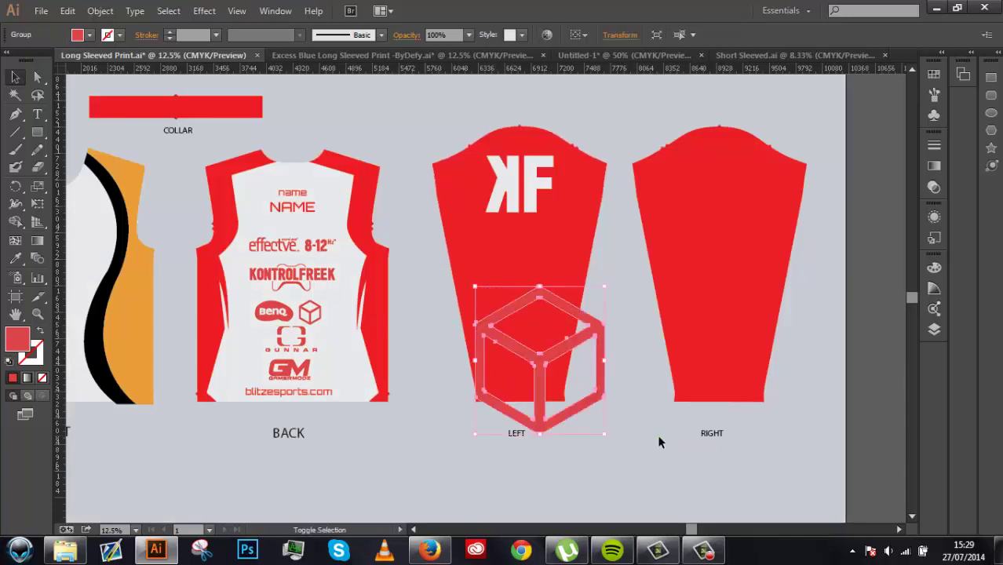
Fill the enlarged cube logo with the white swatch.
{"action": "left_click", "coordinate": [89, 35]}
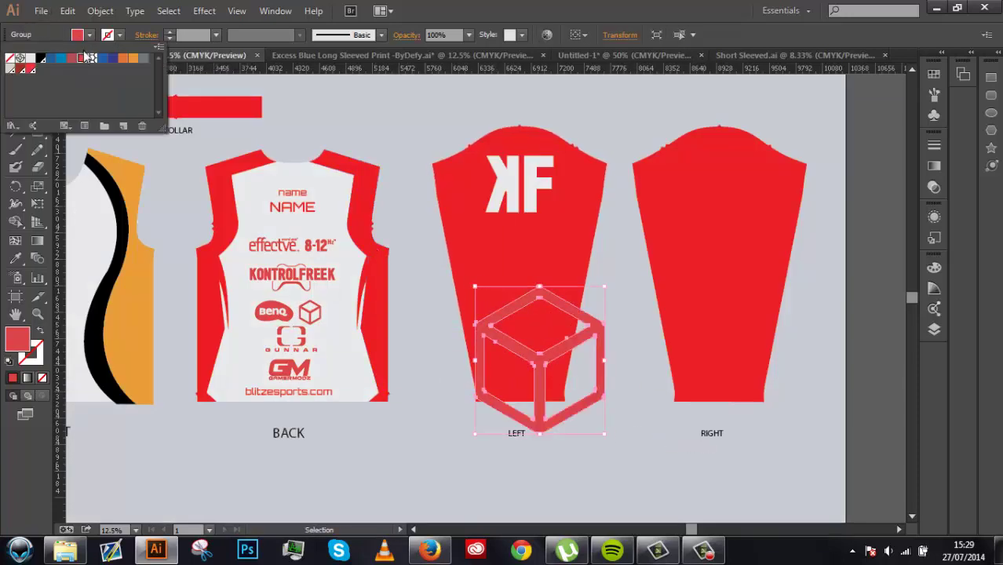
{"action": "left_click", "coordinate": [31, 59]}
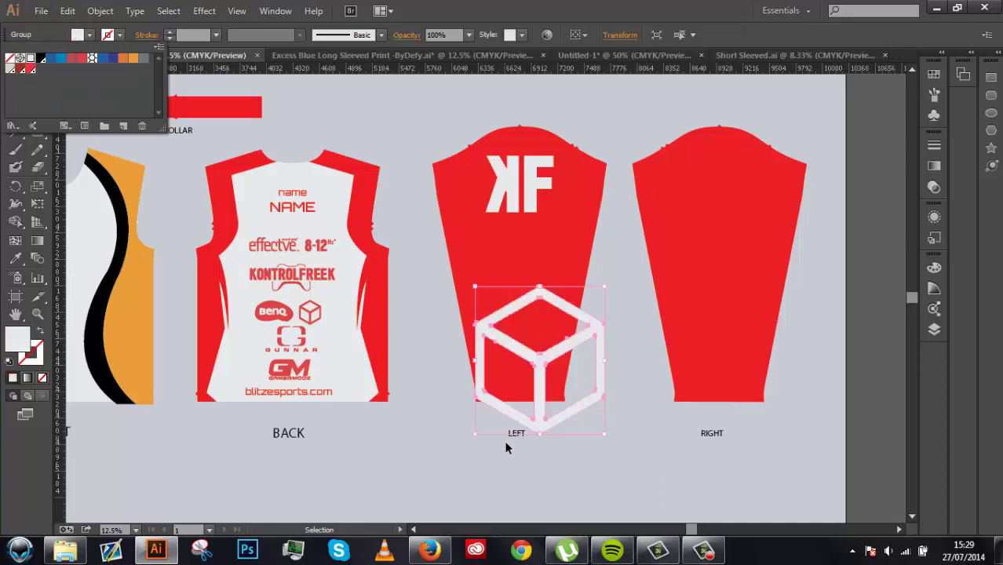
Scale the white cube logo down and place it centred on the upper part of the RIGHT sleeve.
{"action": "left_click", "coordinate": [605, 438]}
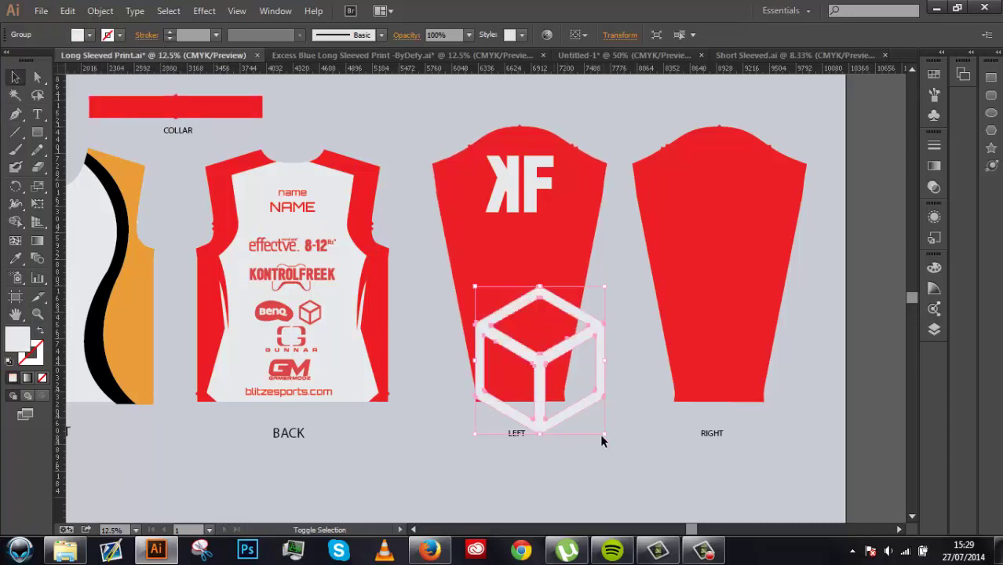
{"action": "left_click_drag", "start_coordinate": [602, 437], "coordinate": [611, 442]}
{"action": "left_click_drag", "start_coordinate": [516, 339], "coordinate": [738, 225]}
{"action": "left_click", "coordinate": [825, 260]}
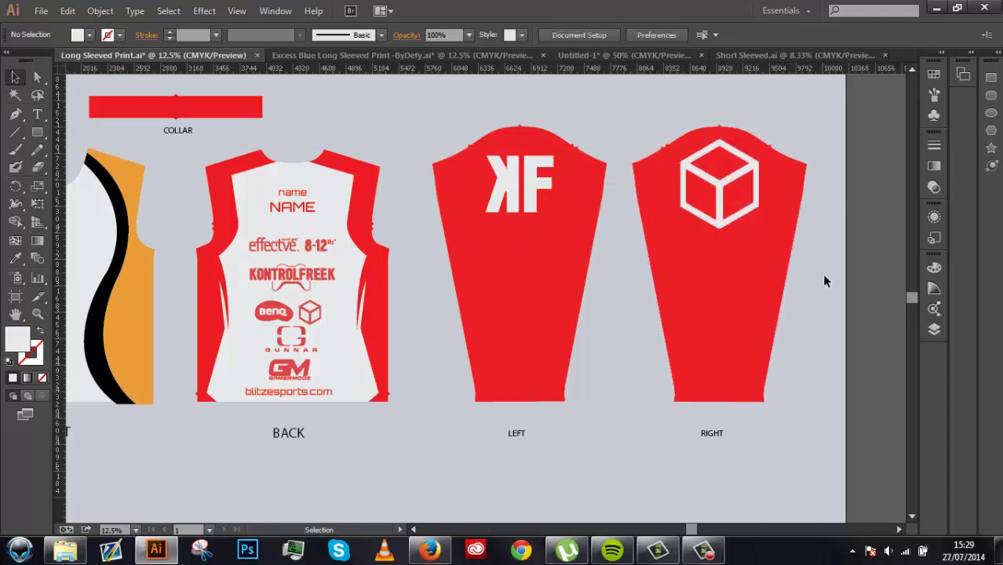
{"action": "left_click", "coordinate": [734, 219]}
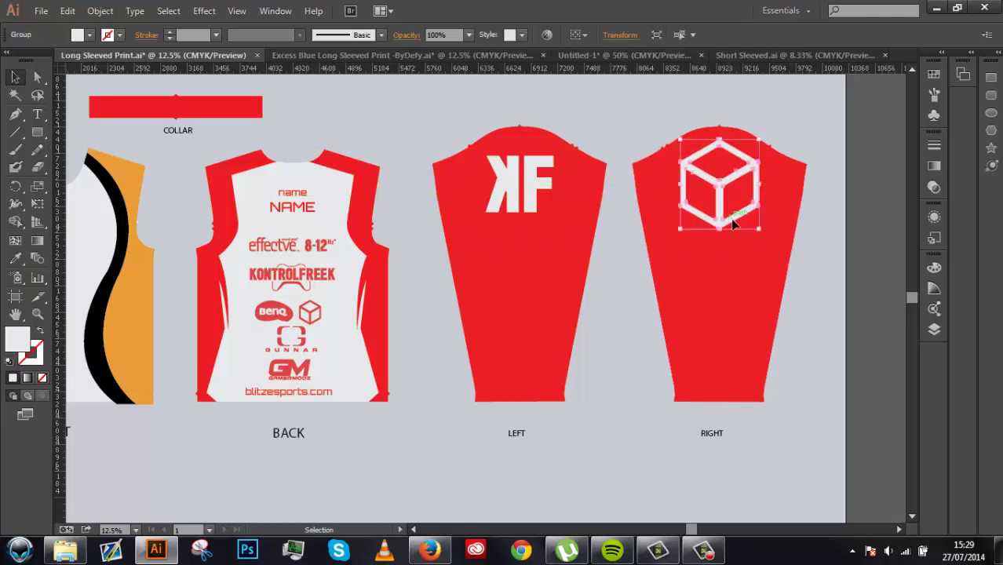
Shrink the white cube logo a little further, nudge it sideways to the RIGHT sleeve's centre line and deselect it.
{"action": "left_click_drag", "start_coordinate": [757, 231], "coordinate": [782, 211]}
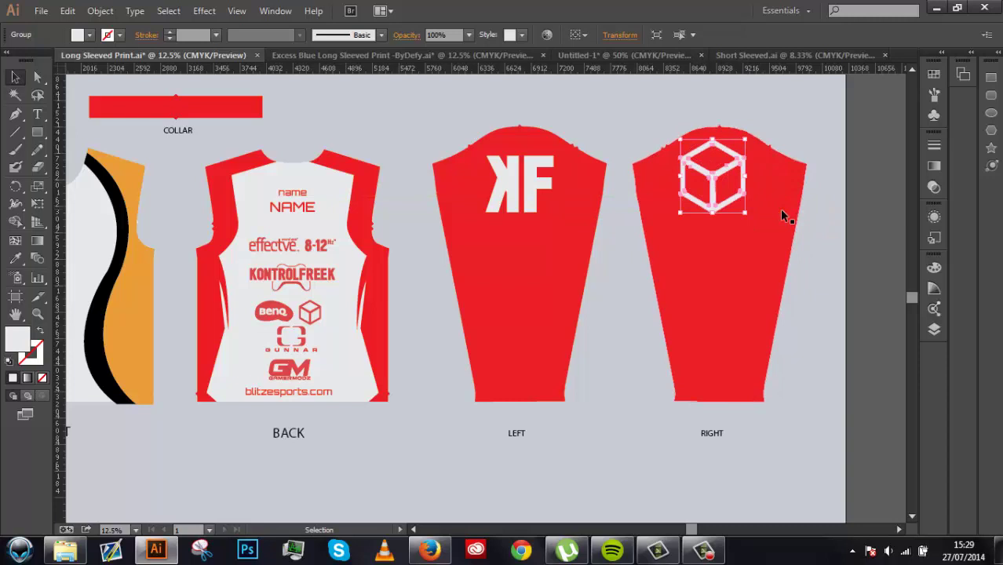
{"action": "key", "text": "shift+Right"}
{"action": "key", "text": "shift+Right"}
{"action": "key", "text": "shift+Right"}
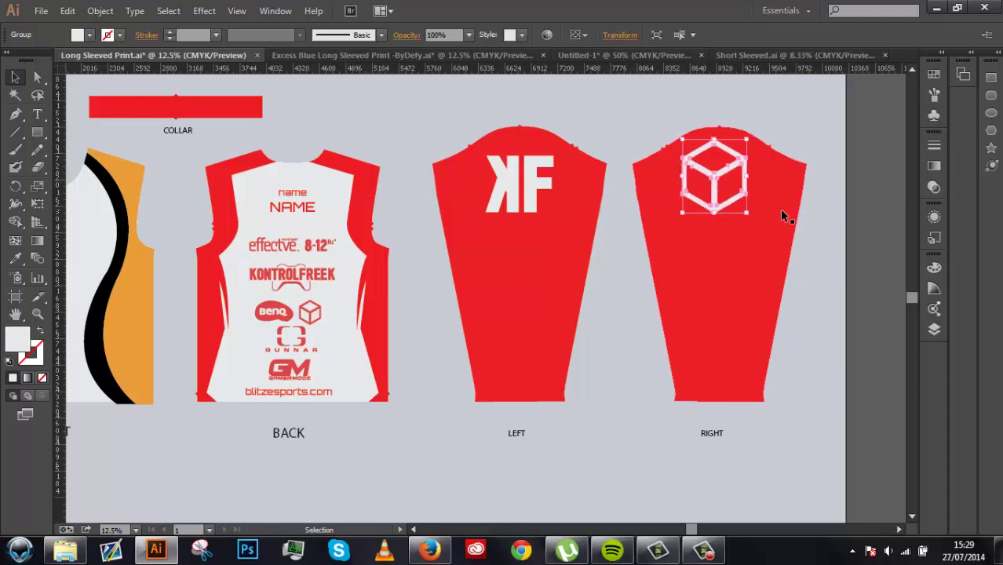
{"action": "key", "text": "shift+Right"}
{"action": "key", "text": "shift+Right"}
{"action": "key", "text": "shift+Right"}
{"action": "key", "text": "shift+Right"}
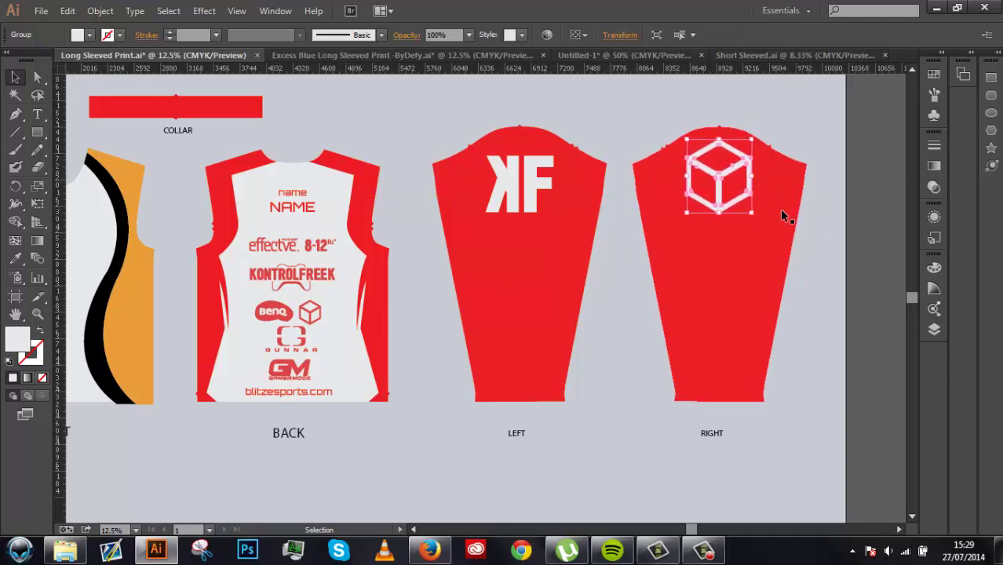
{"action": "left_click", "coordinate": [816, 282]}
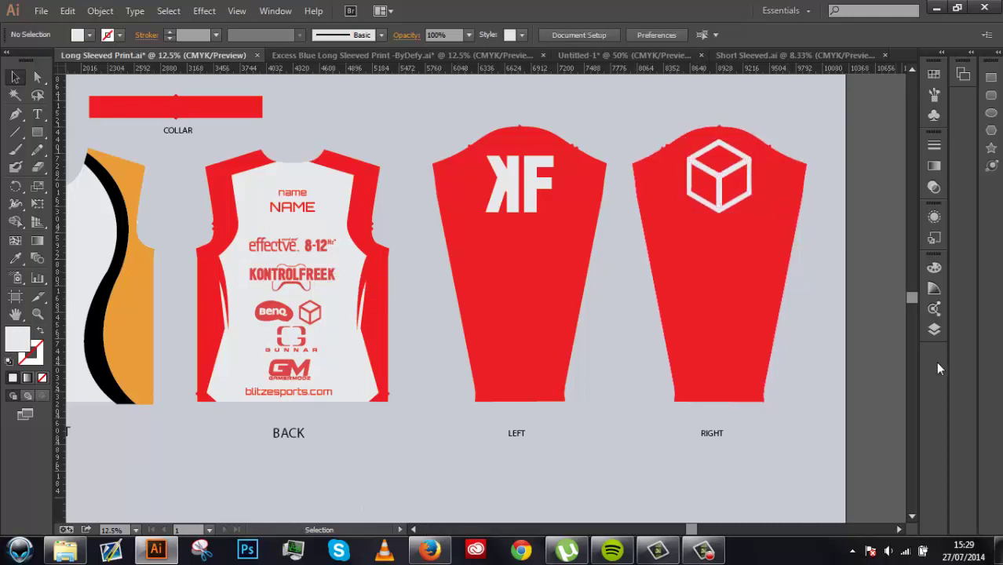
Remove the YE... sublayer at the top of the OPEN ME layer.
{"action": "left_click", "coordinate": [933, 333]}
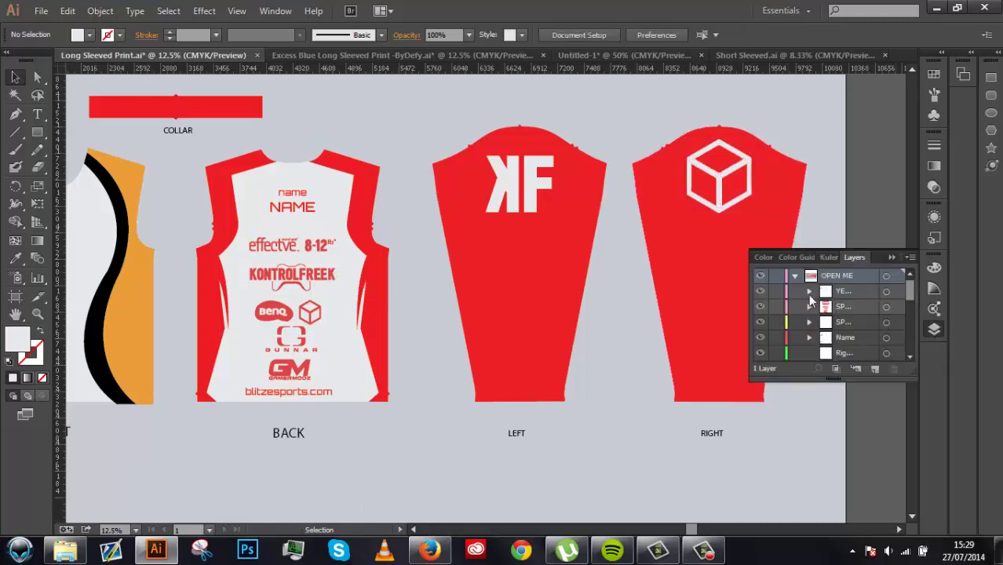
{"action": "left_click_drag", "start_coordinate": [824, 308], "coordinate": [846, 292]}
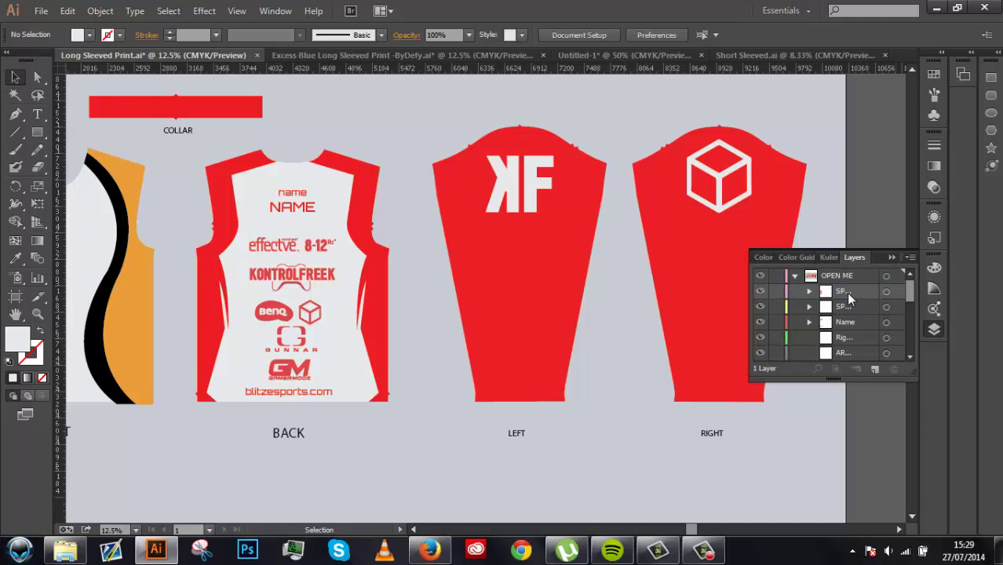
Check the SP... and Name sublayers by toggling their visibility, and examine the whole jersey layout from FRONT to RIGHT sleeve.
{"action": "left_click", "coordinate": [762, 292]}
{"action": "left_click", "coordinate": [762, 292]}
{"action": "left_click", "coordinate": [845, 313]}
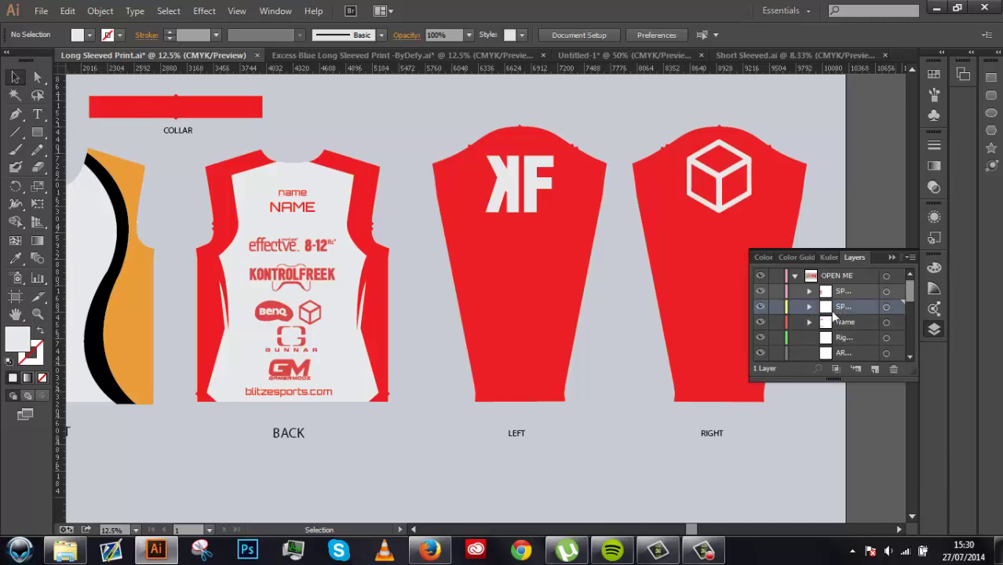
{"action": "left_click", "coordinate": [887, 307]}
{"action": "left_click", "coordinate": [763, 324]}
{"action": "left_click", "coordinate": [763, 324]}
{"action": "left_click", "coordinate": [763, 324]}
{"action": "left_click", "coordinate": [763, 324]}
{"action": "left_click", "coordinate": [211, 188]}
{"action": "left_click", "coordinate": [410, 239]}
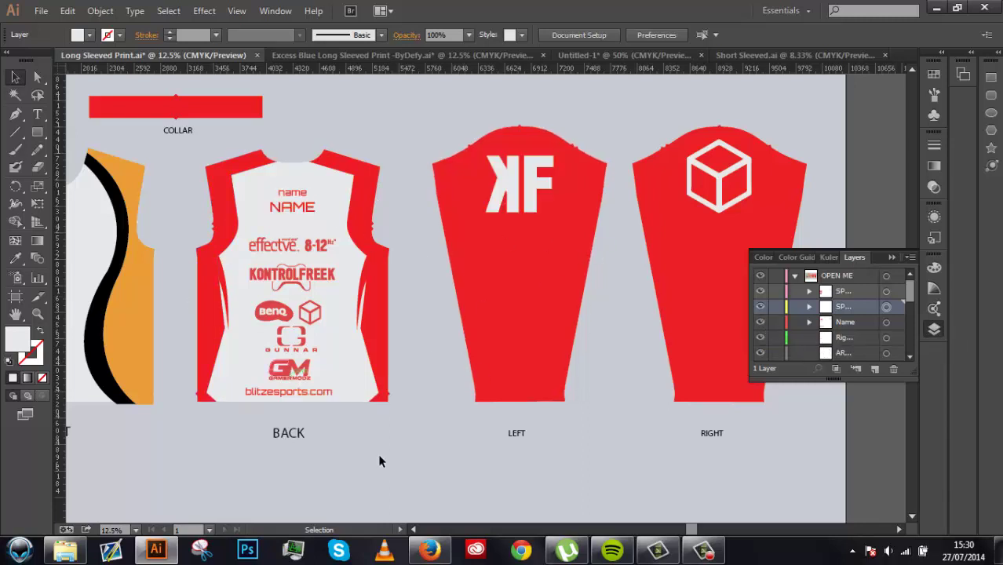
{"action": "key", "text": "ctrl+0"}
{"action": "key", "text": "ctrl+plus"}
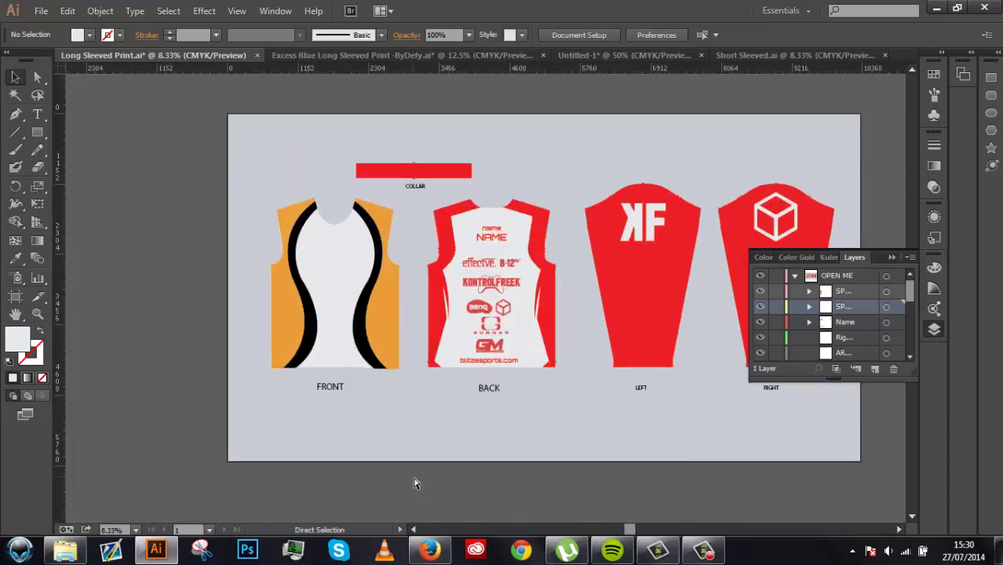
{"action": "key", "text": "ctrl+plus"}
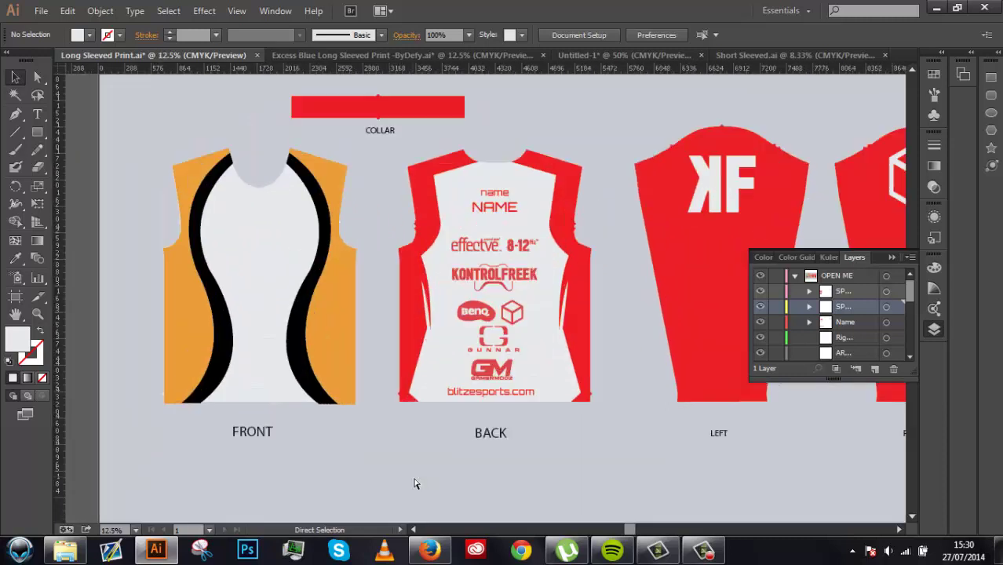
{"action": "left_click", "coordinate": [892, 258]}
{"action": "left_click", "coordinate": [900, 530]}
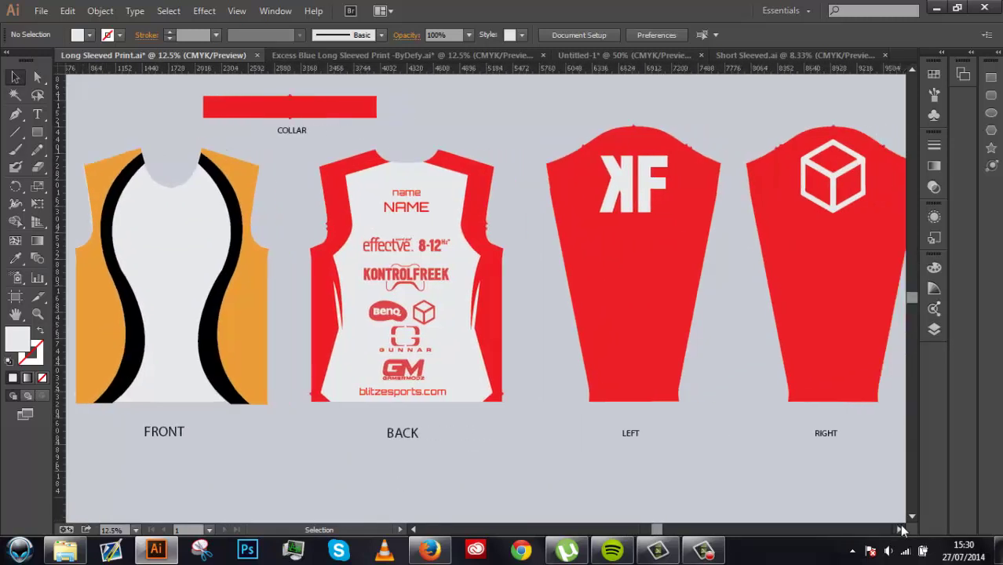
Review the file formats offered for saving Long Sleeved Print under another type in the Pictures library, without saving.
{"action": "left_click", "coordinate": [39, 10]}
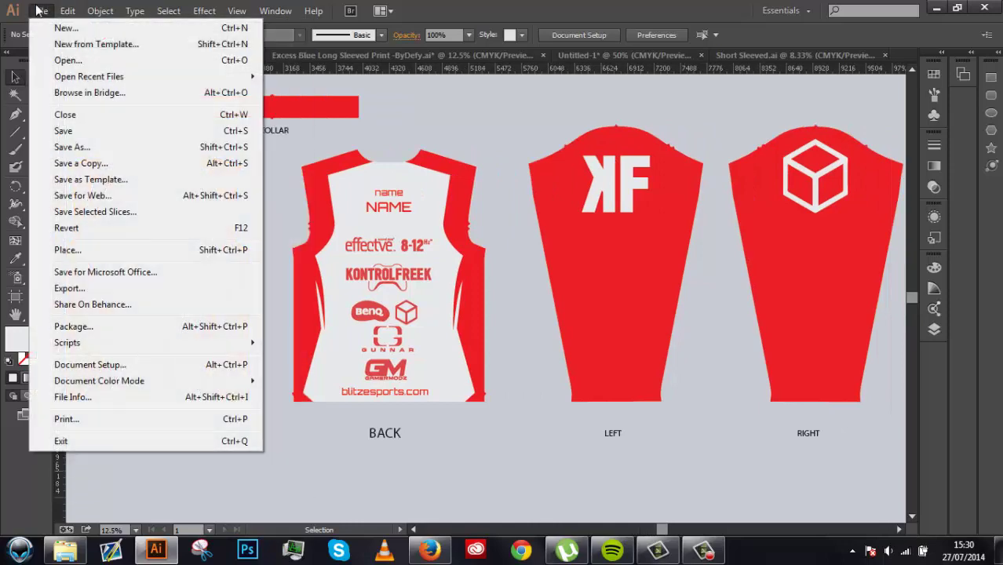
{"action": "left_click", "coordinate": [79, 146]}
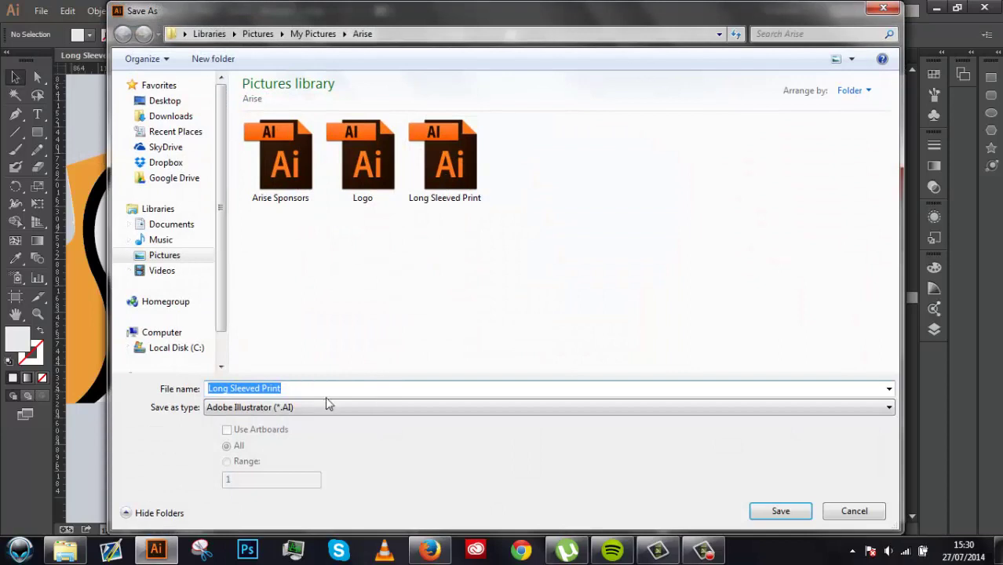
{"action": "left_click", "coordinate": [168, 259]}
{"action": "left_click", "coordinate": [308, 407]}
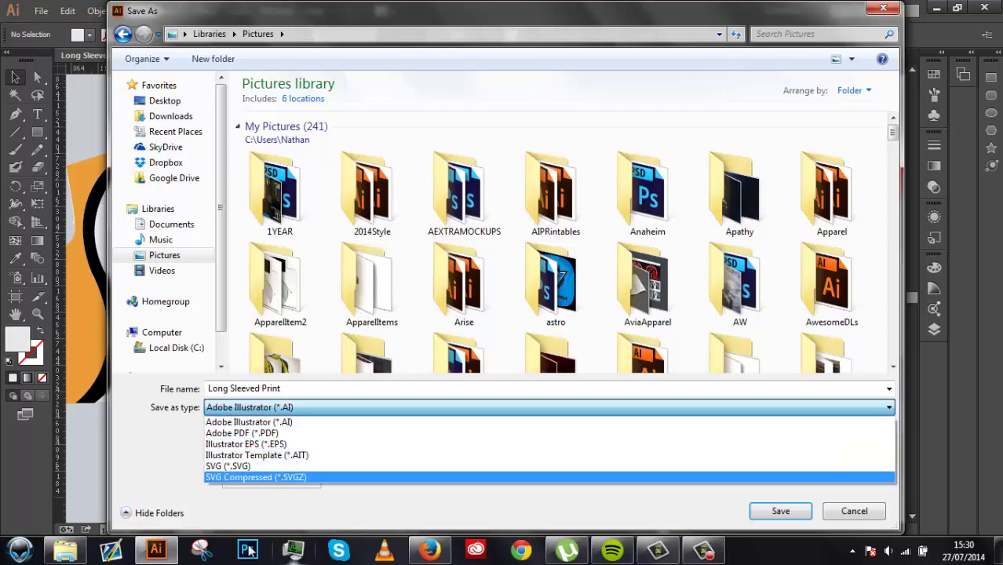
{"action": "left_click", "coordinate": [873, 511]}
{"action": "left_click", "coordinate": [874, 511]}
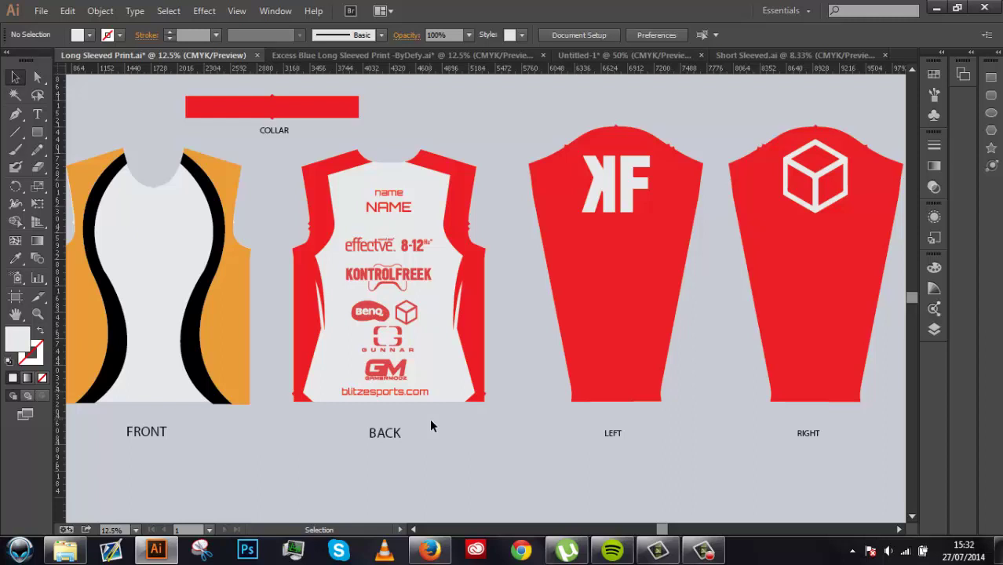
{"action": "left_click", "coordinate": [703, 550]}
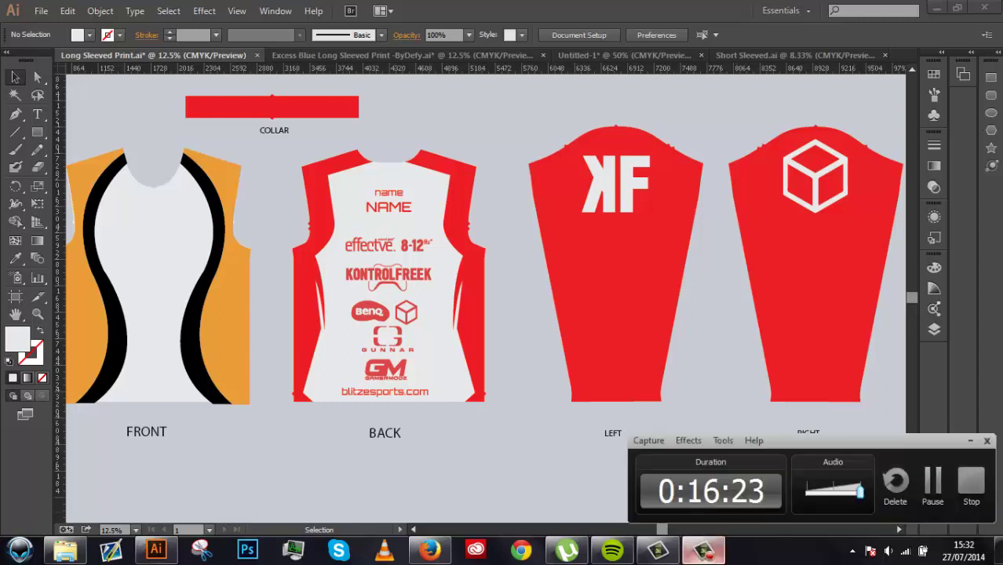